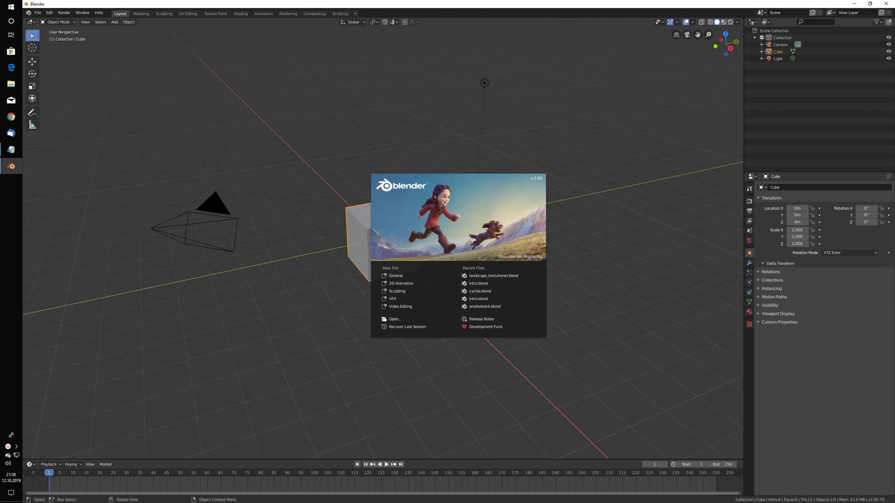
Dismiss the splash screen, enter the Shading workspace, then bring the Notepad links page forward
click(242, 17)
click(241, 14)
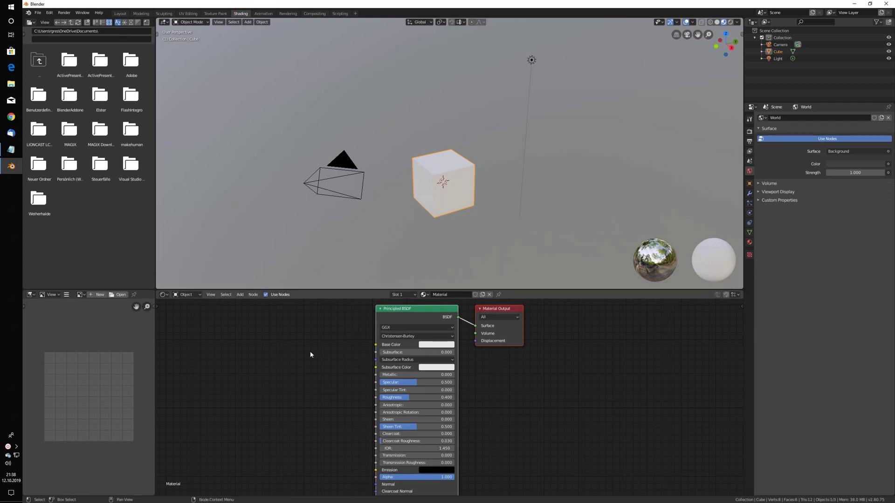
middle_drag(337, 323, 460, 328)
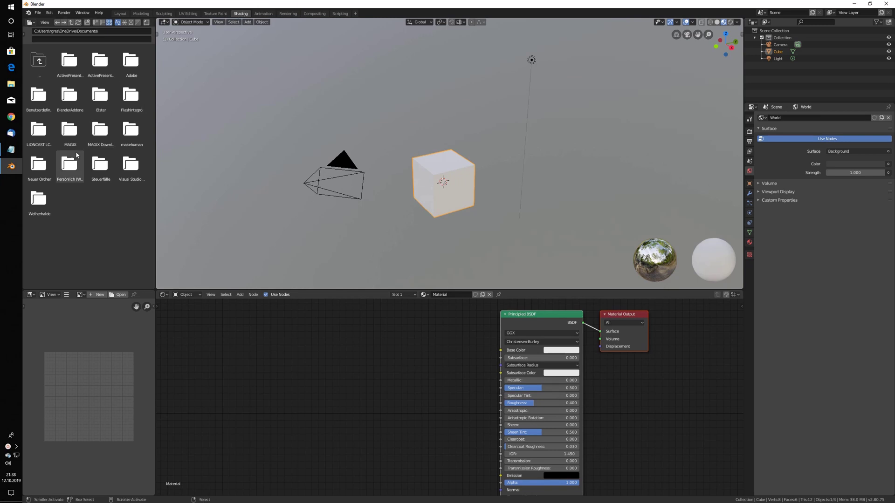
click(11, 149)
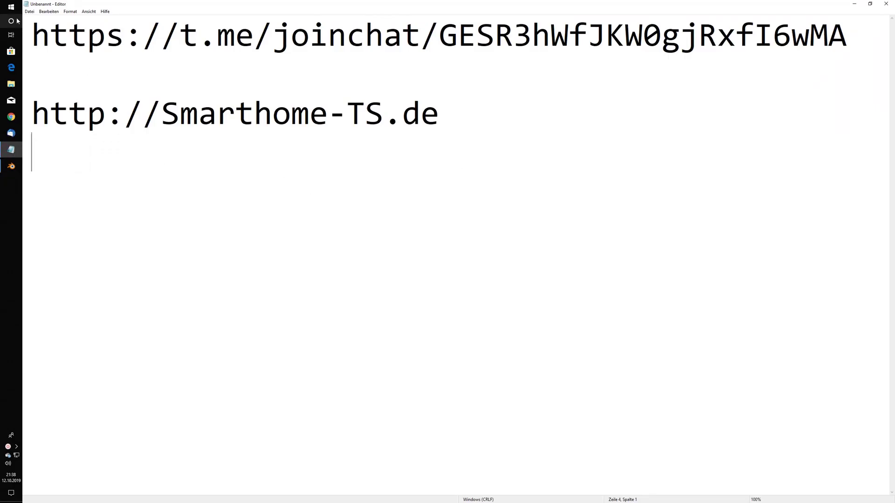
Insert blank lines above the chat invite and Smarthome-TS.de links, then select both links
click(29, 34)
key(Return)
key(Return)
key(Return)
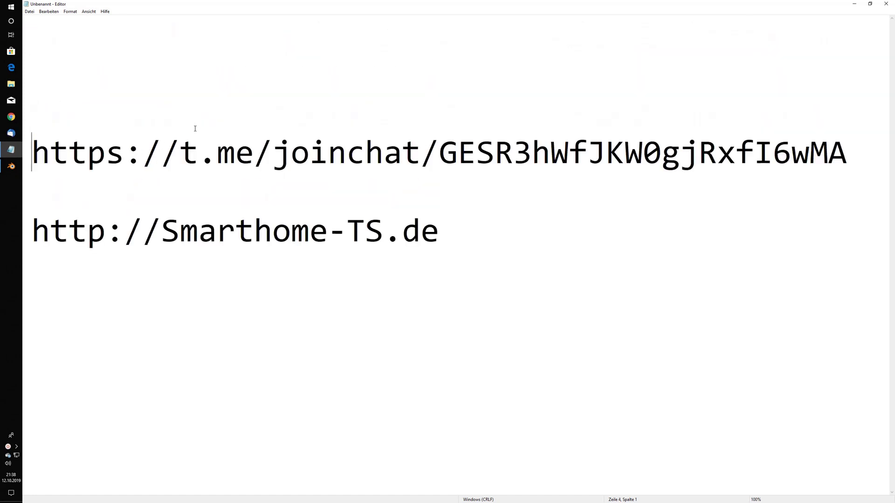
key(Return)
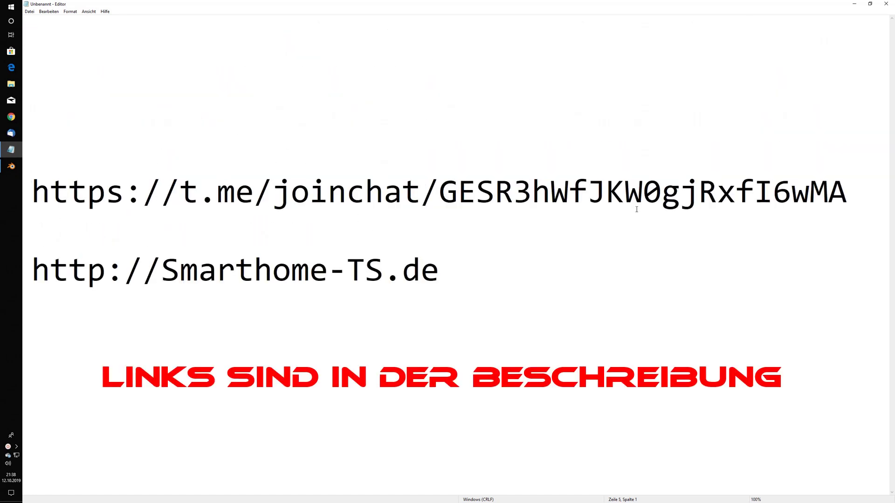
drag(848, 196, 10, 188)
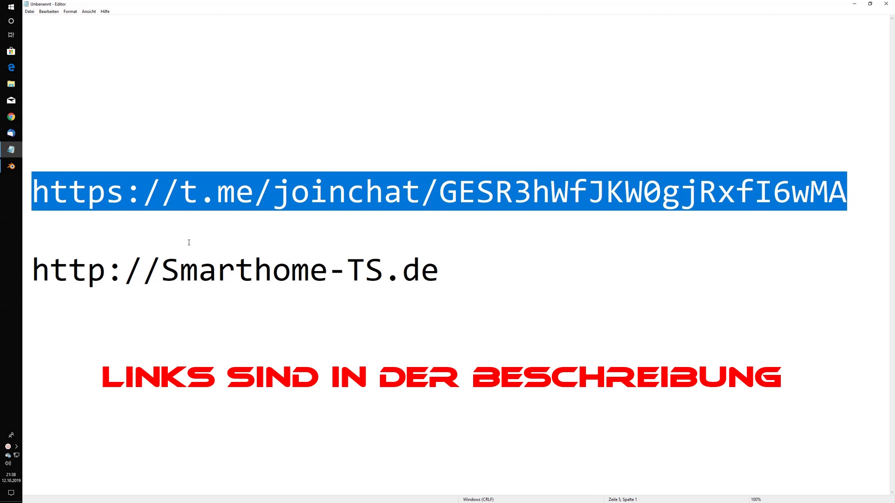
drag(29, 269, 476, 269)
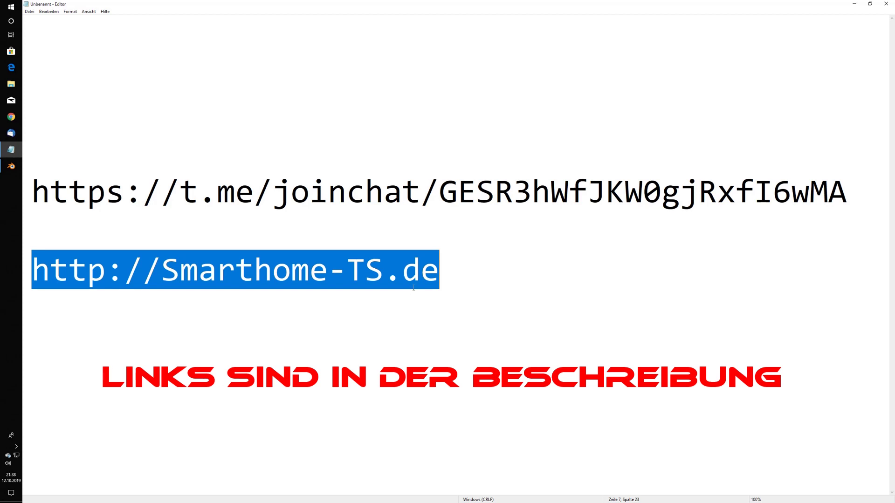
drag(442, 259, 97, 157)
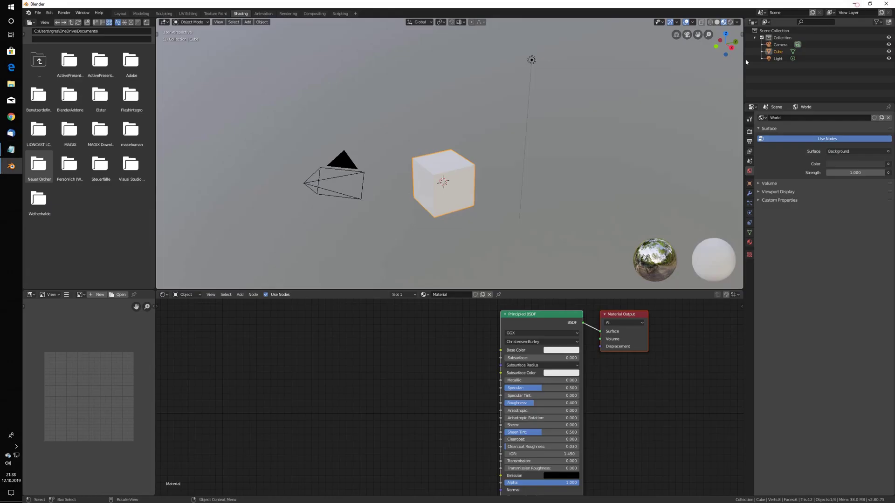
Back in Blender's Layout, replace the default cube with a smooth-shaded UV sphere
click(11, 166)
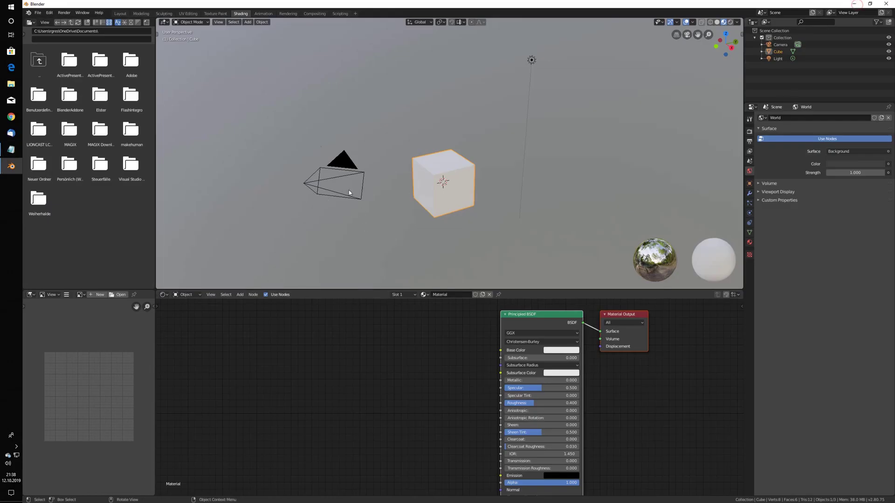
click(120, 13)
key(Delete)
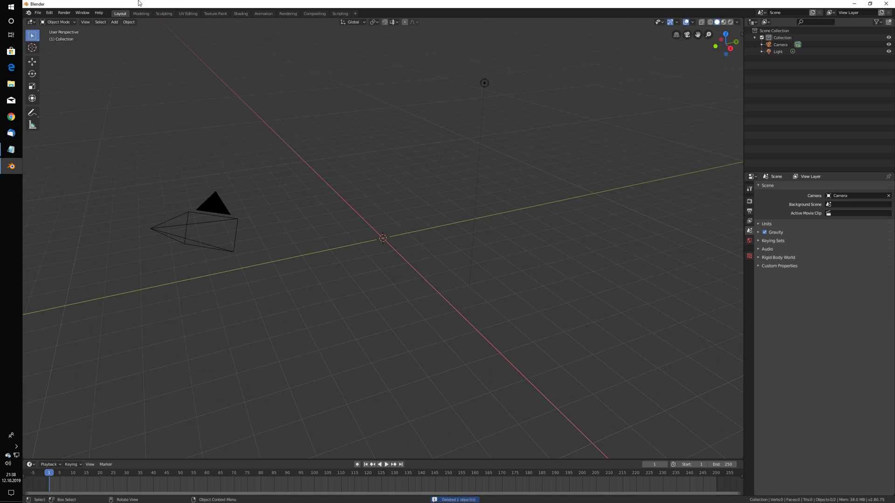
click(114, 22)
mouse_move(134, 30)
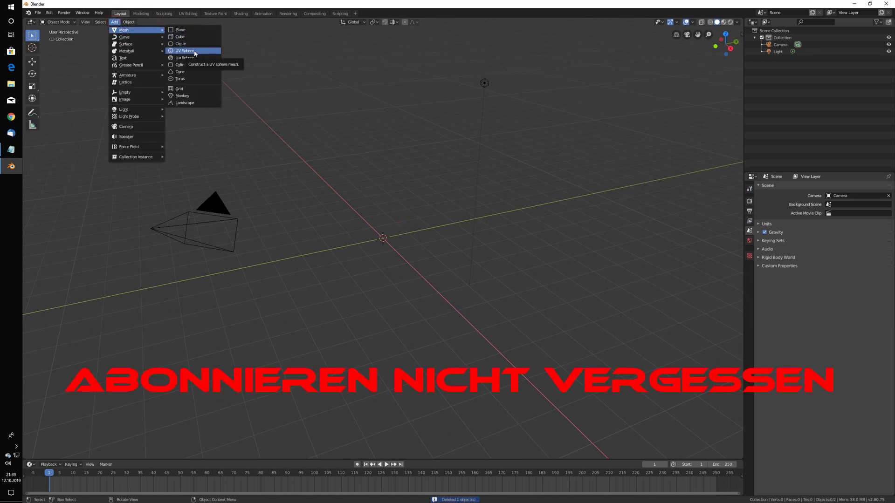
click(196, 53)
right_click(393, 228)
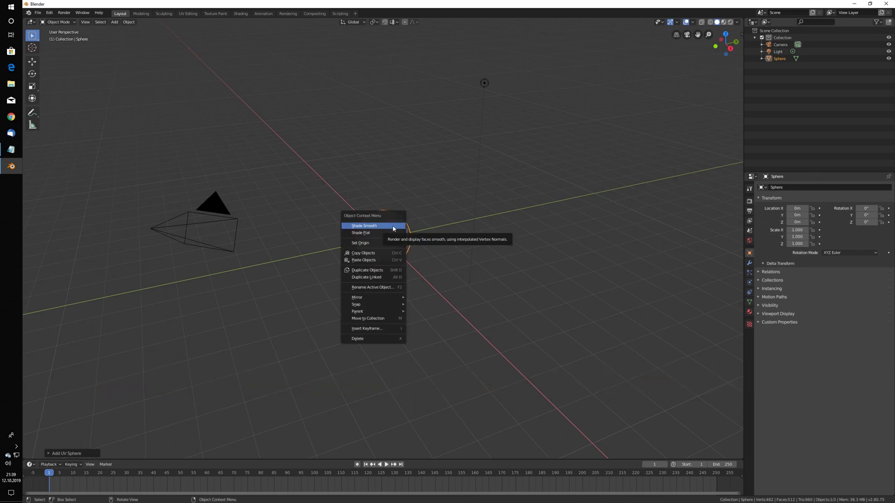
click(393, 229)
scroll(378, 231, up, 5)
scroll(376, 232, up, 2)
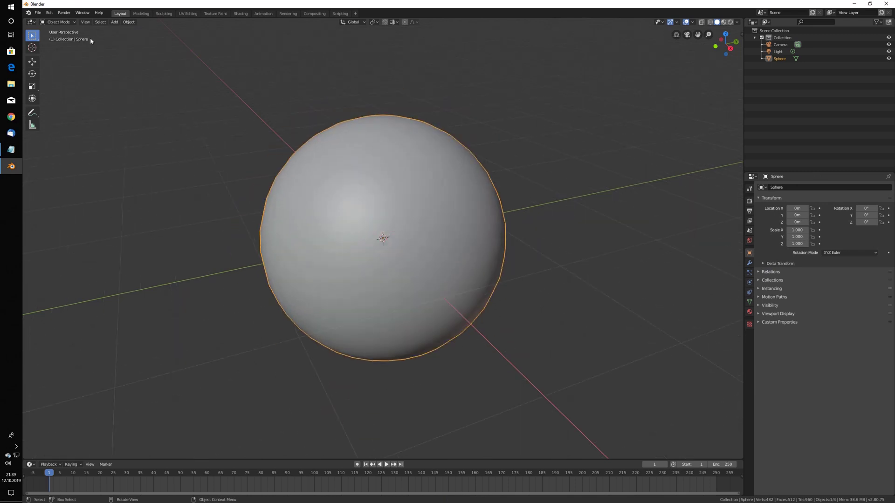
Preview the sphere with Rendered shading in the Shading workspace
click(241, 13)
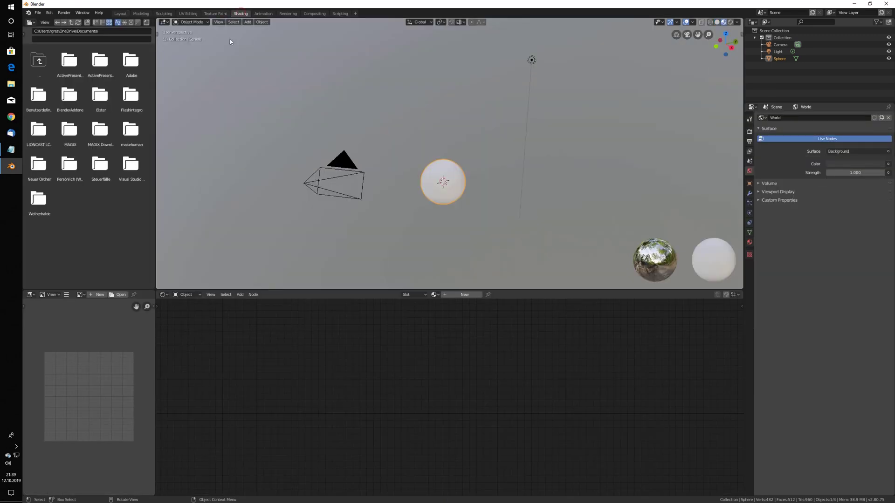
click(729, 22)
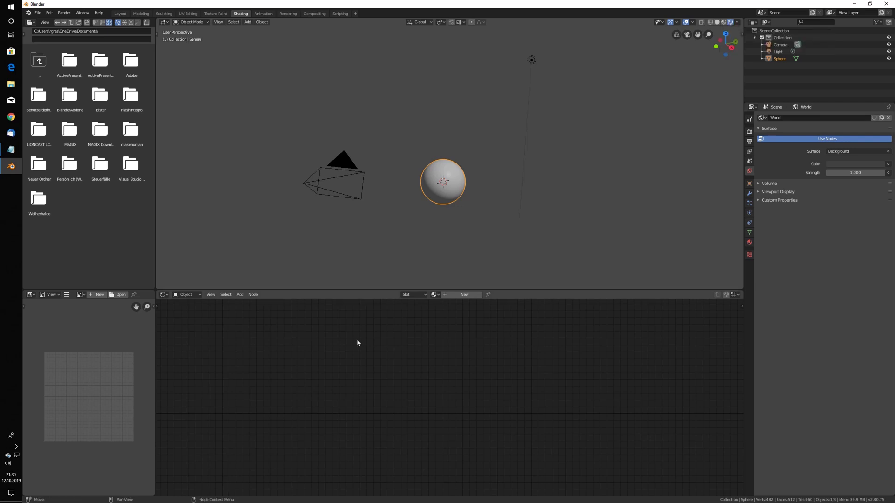
click(344, 316)
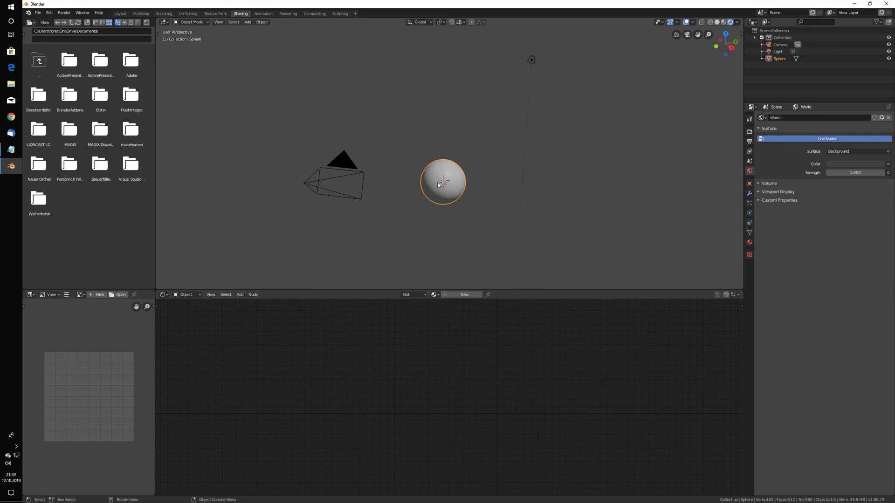
Create a new material for the sphere
click(445, 296)
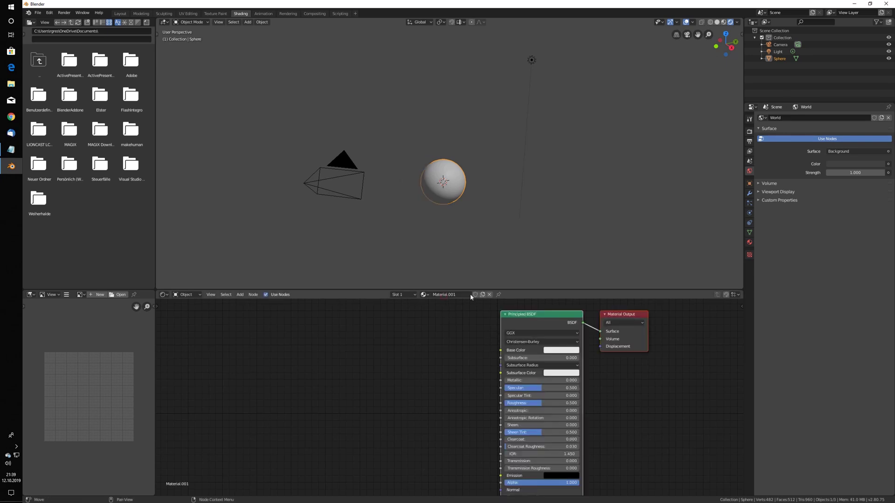
drag(565, 318, 482, 321)
scroll(474, 320, down, 1)
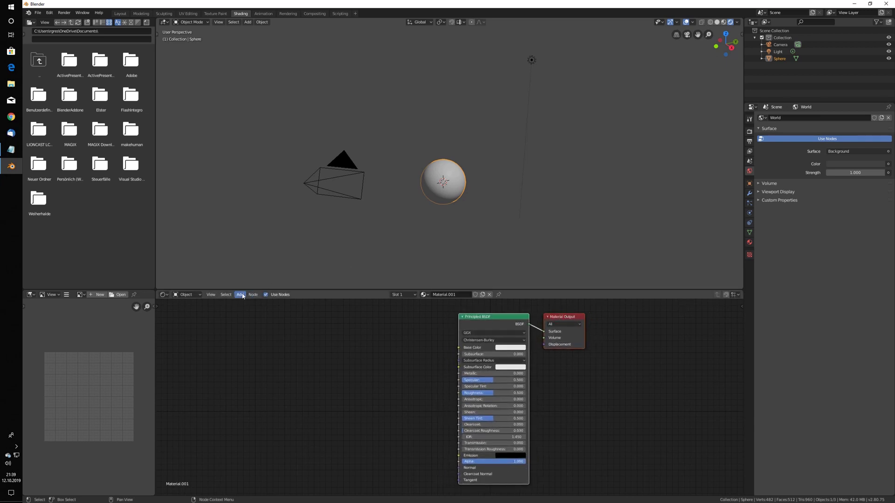
Add a ColorRamp node into the Principled BSDF Base Color, with Fac at 0.518
click(240, 295)
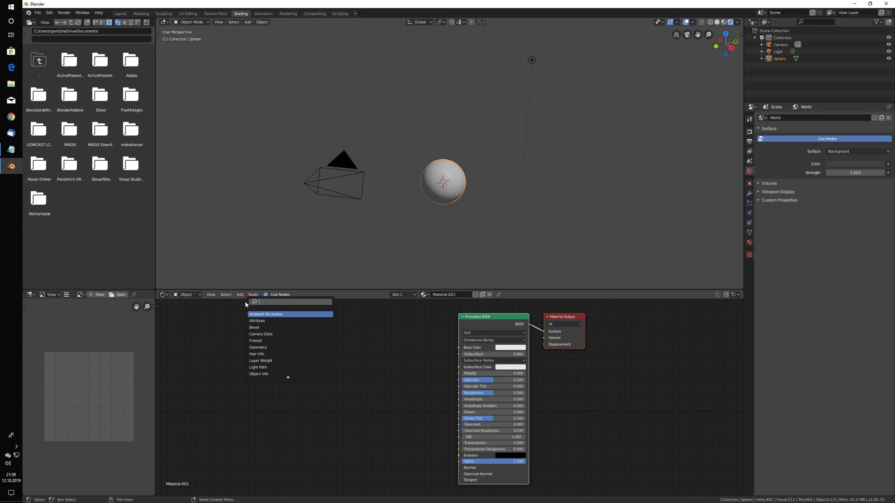
text(color)
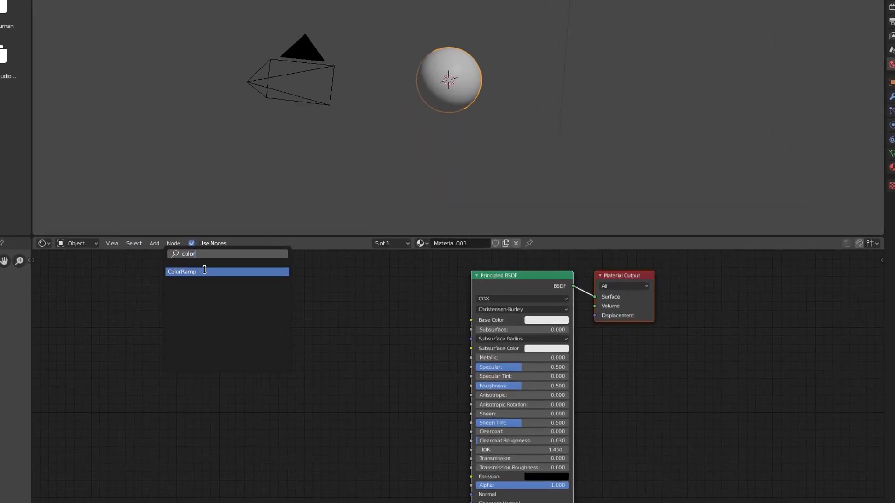
click(186, 272)
click(232, 288)
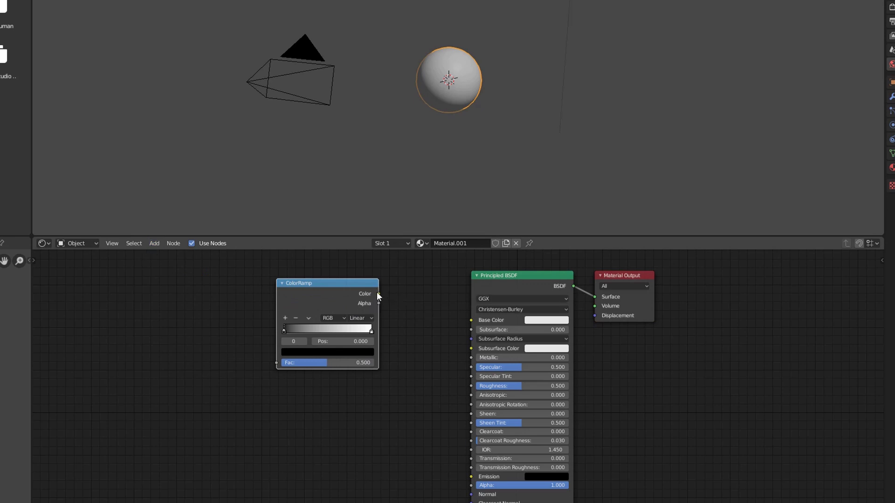
drag(378, 294, 479, 321)
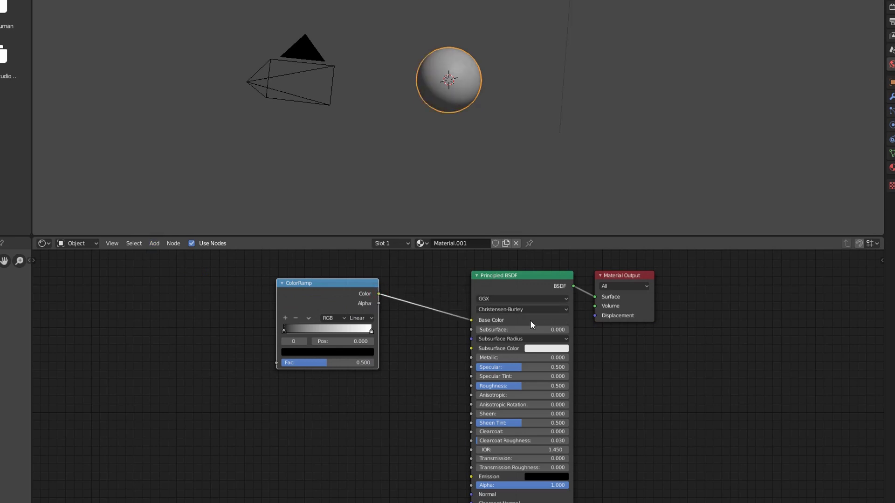
key(KP_Decimal)
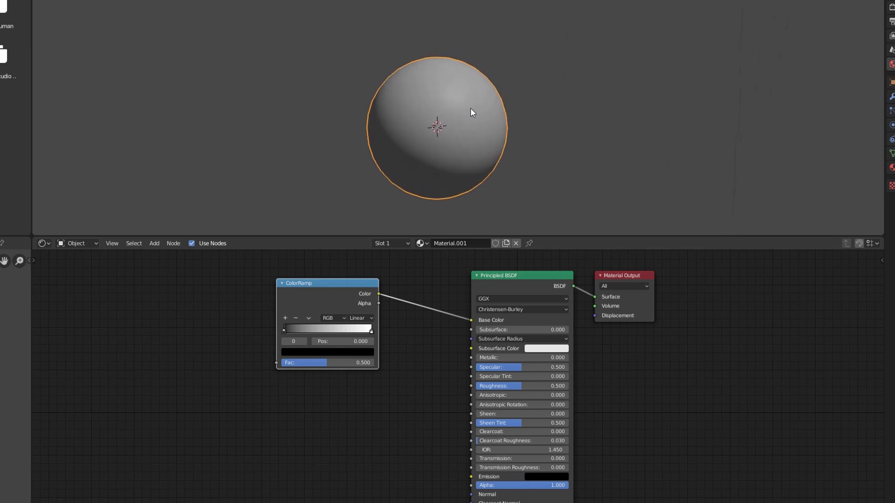
shift+middle_drag(475, 117, 479, 59)
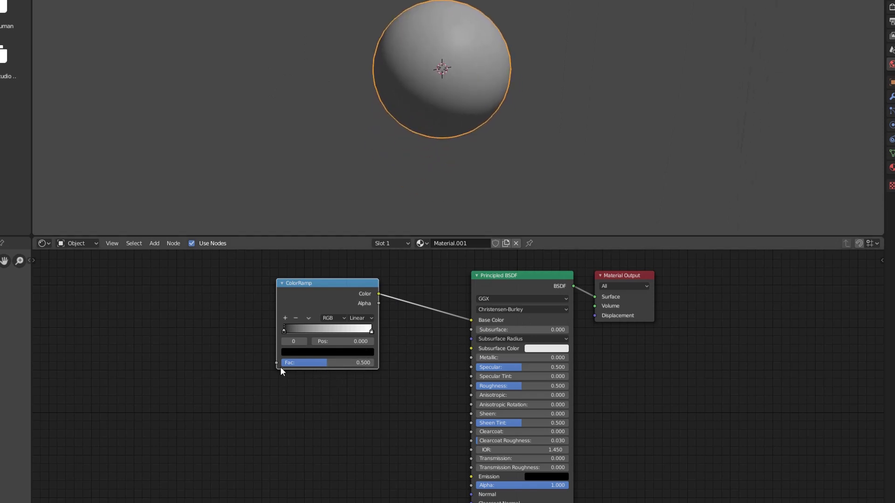
mouse_move(323, 361)
mouse_down()
mouse_move(382, 361)
mouse_move(269, 357)
mouse_move(377, 366)
mouse_move(307, 368)
mouse_move(373, 384)
mouse_move(330, 386)
mouse_up()
Add a Noise Texture node feeding the ColorRamp Fac
click(153, 243)
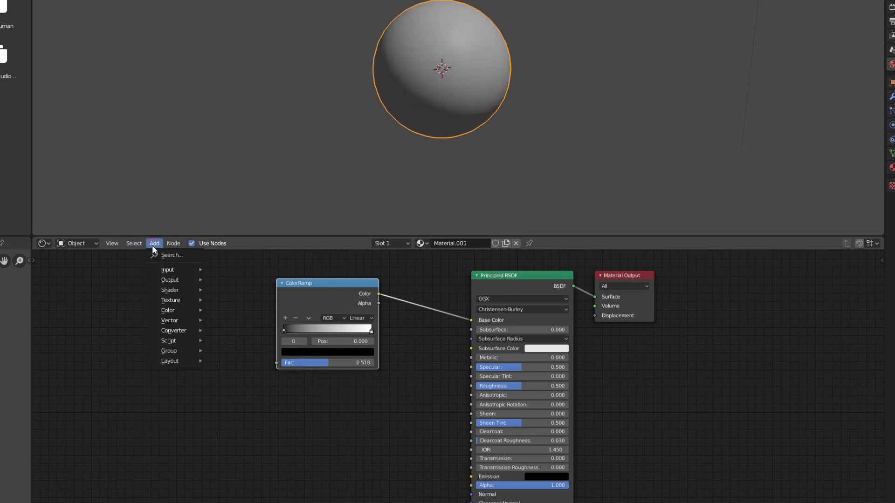
text(noise)
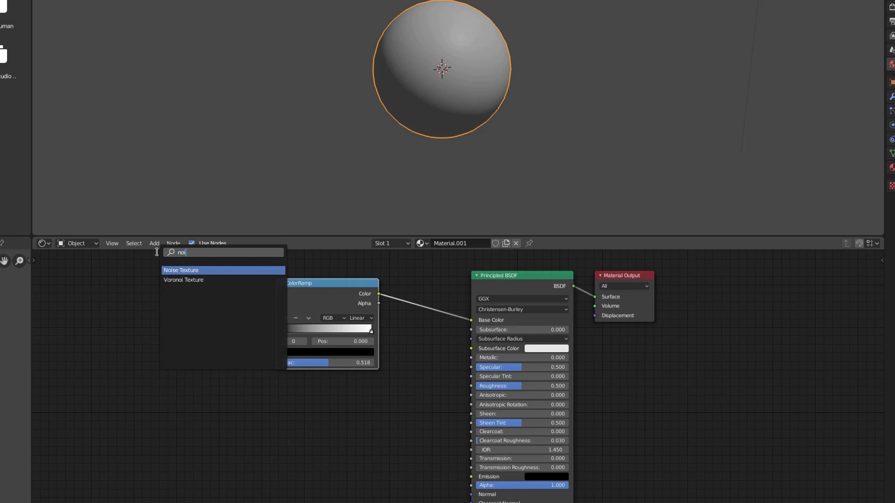
click(181, 270)
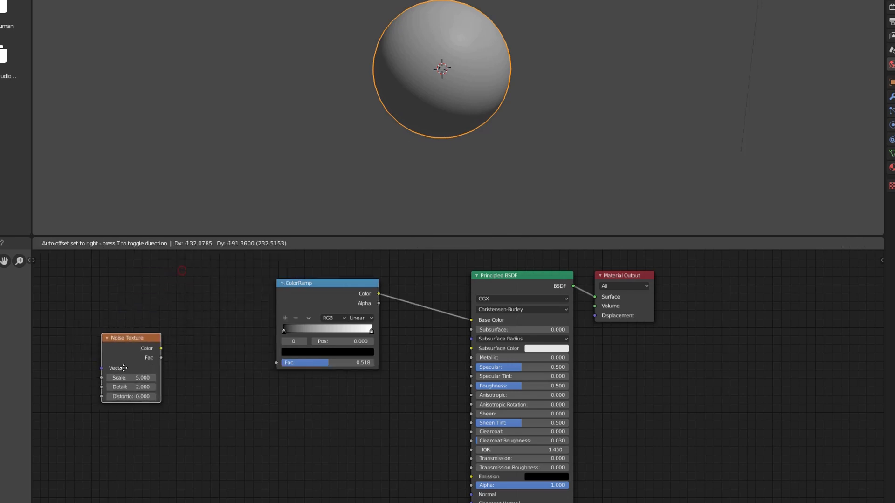
click(169, 347)
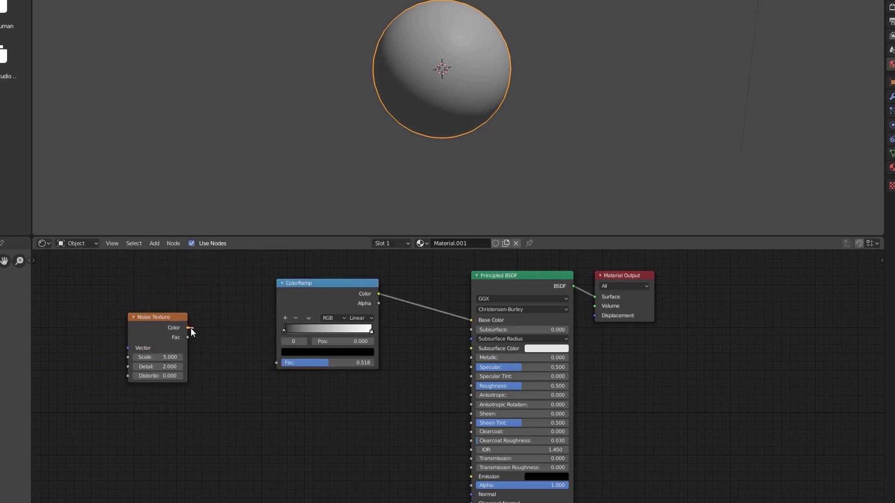
drag(188, 328, 279, 366)
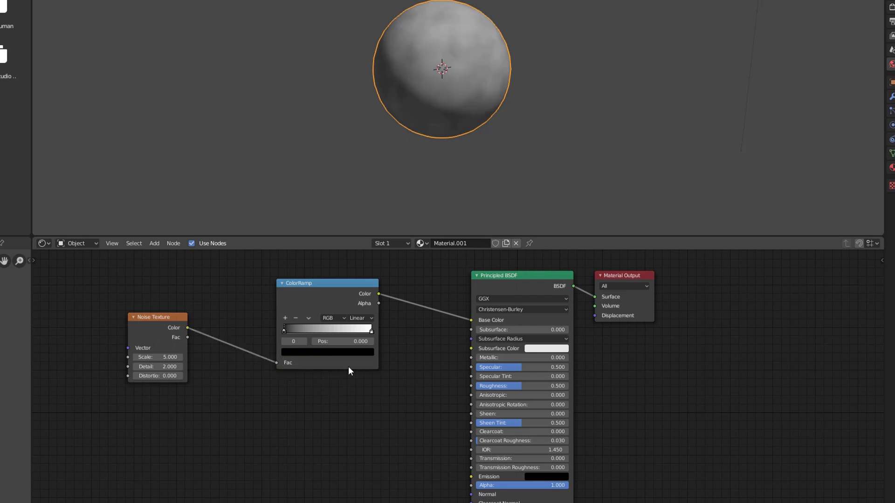
scroll(468, 72, up, 5)
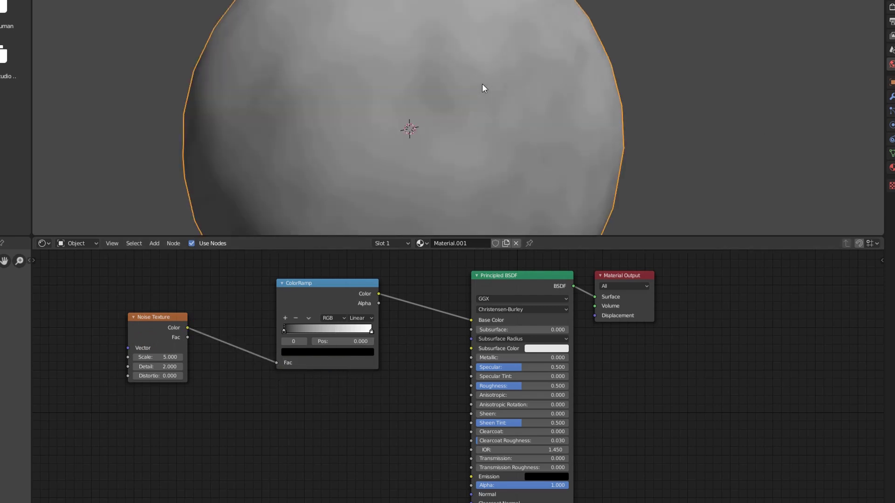
scroll(482, 83, down, 2)
scroll(454, 44, up, 3)
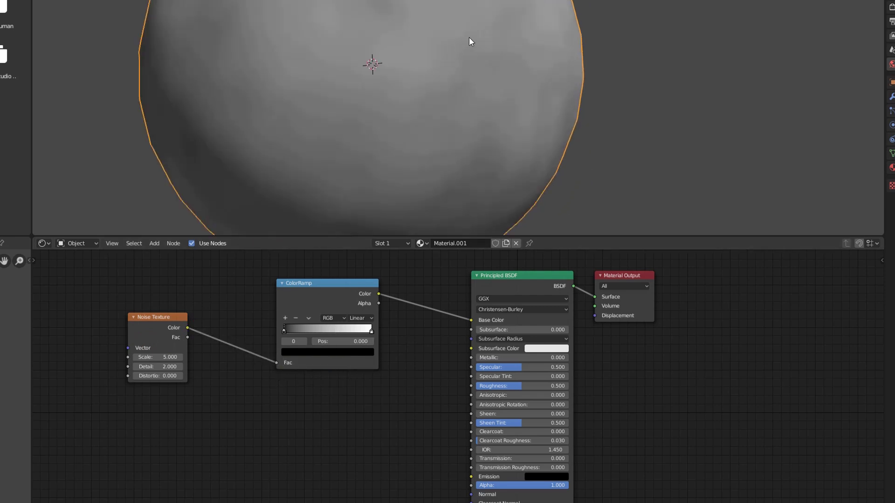
scroll(468, 38, down, 1)
shift+middle_drag(457, 35, 507, 14)
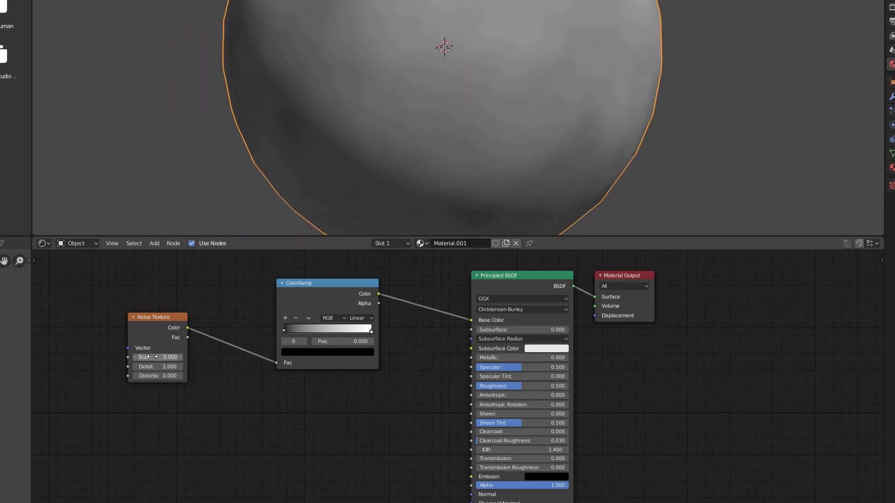
Set noise Scale 11.3 and Detail 8, and move the black stop to 0.5
mouse_move(155, 357)
mouse_down()
mouse_move(201, 364)
mouse_move(190, 364)
mouse_up()
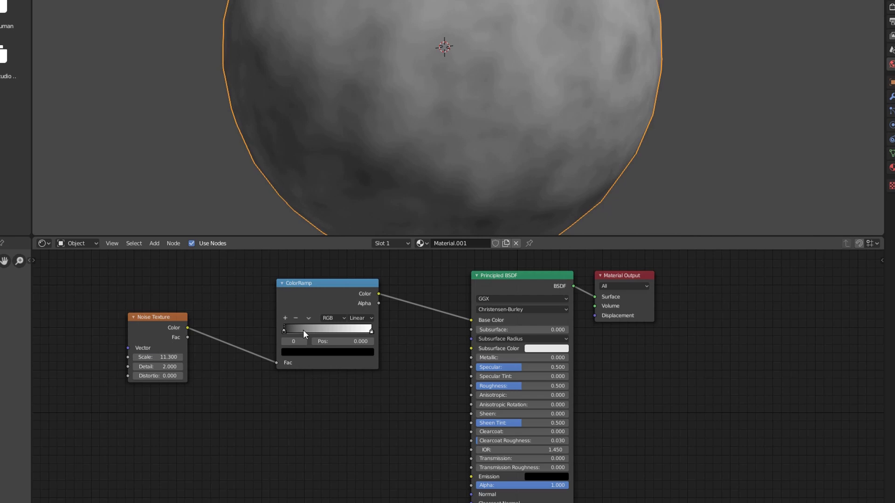
drag(284, 332, 333, 332)
mouse_move(154, 367)
mouse_down()
mouse_move(187, 369)
mouse_move(161, 375)
mouse_up()
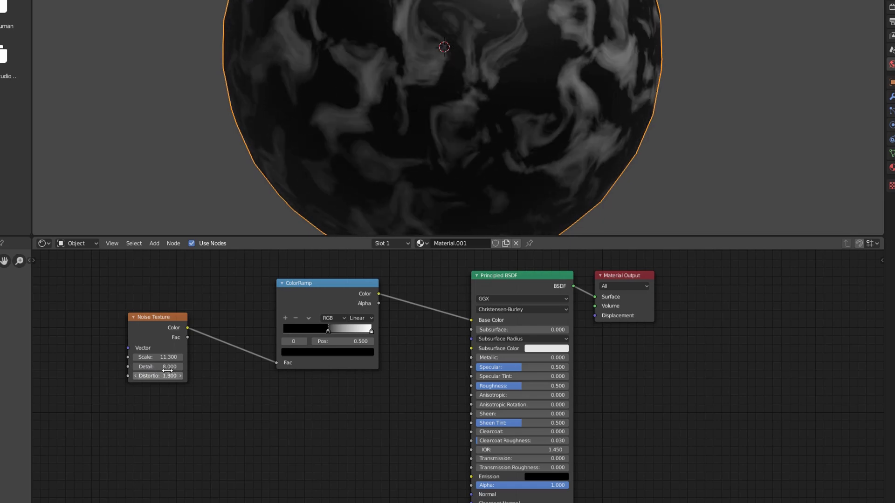
Keep noise Distortion at 0 and nudge the ramp's stops to the left
click(159, 375)
text(1.80)
key(Return)
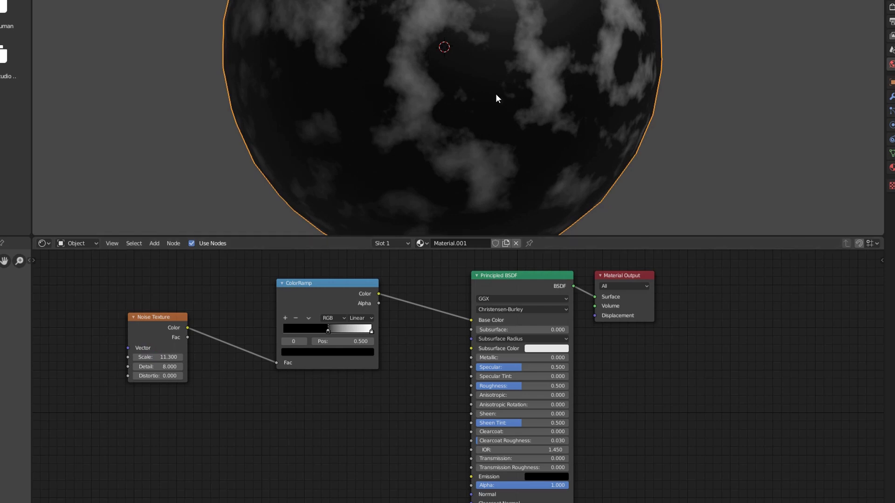
scroll(492, 108, up, 3)
scroll(487, 123, down, 3)
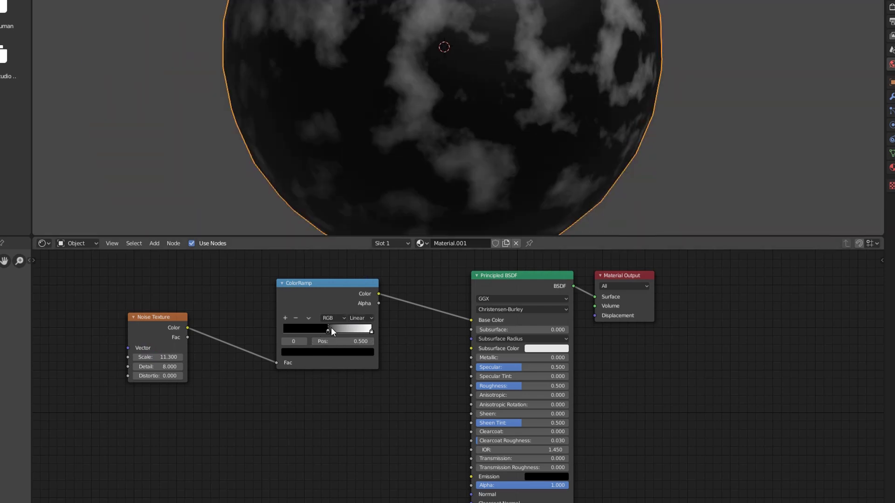
drag(327, 331, 316, 341)
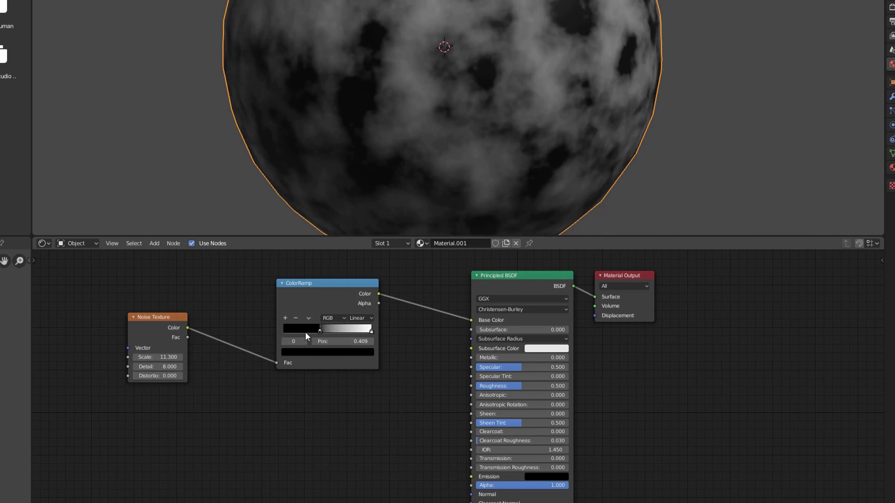
mouse_move(320, 331)
mouse_down()
mouse_move(333, 332)
mouse_move(312, 334)
mouse_up()
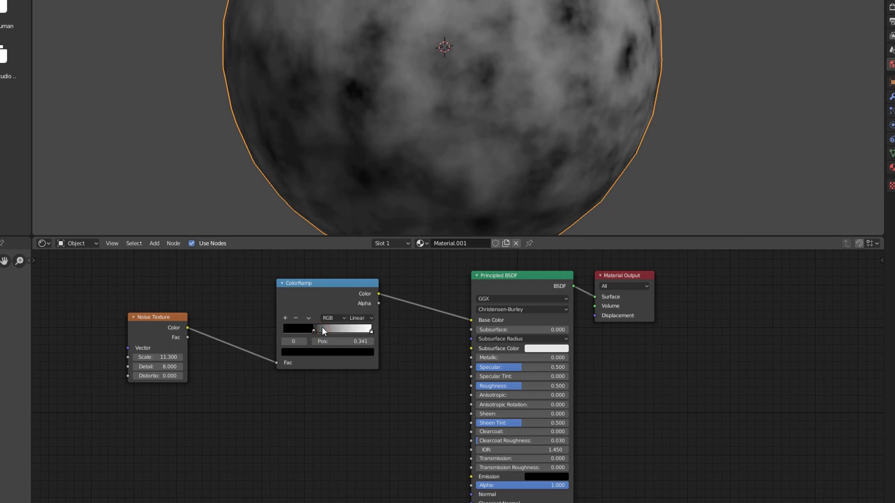
Try HSV and HSL ramp colour modes, return to RGB, and set the dark stop to 0.432
click(336, 318)
click(332, 337)
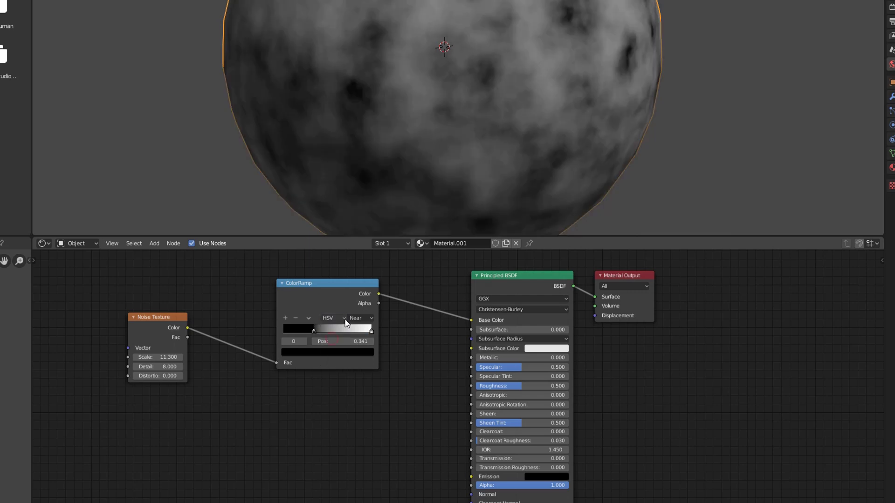
click(339, 317)
click(332, 346)
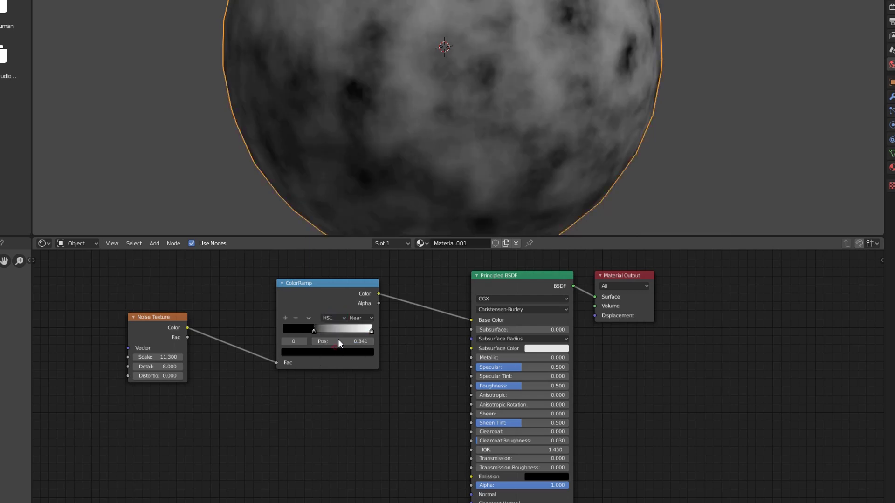
click(342, 318)
click(340, 326)
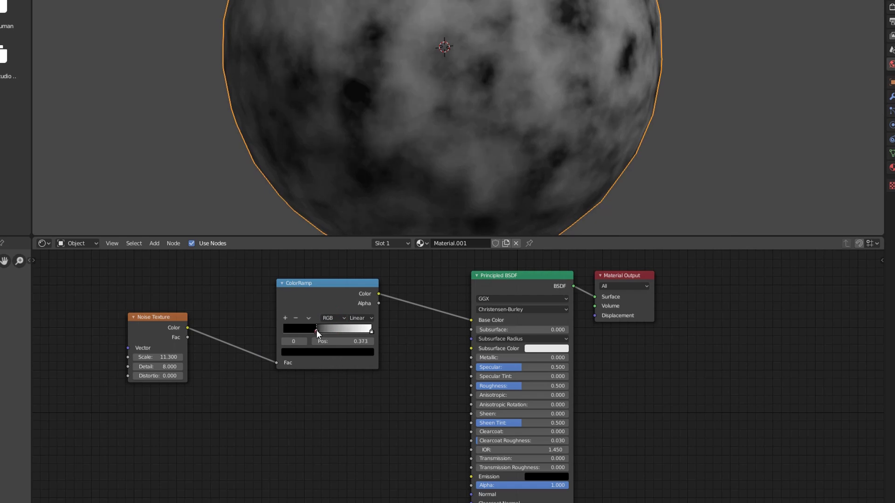
drag(316, 332, 325, 331)
Try Ease, Cardinal, B-Spline and Constant interpolation, settle on Linear, and add a stop at 0.716
click(372, 320)
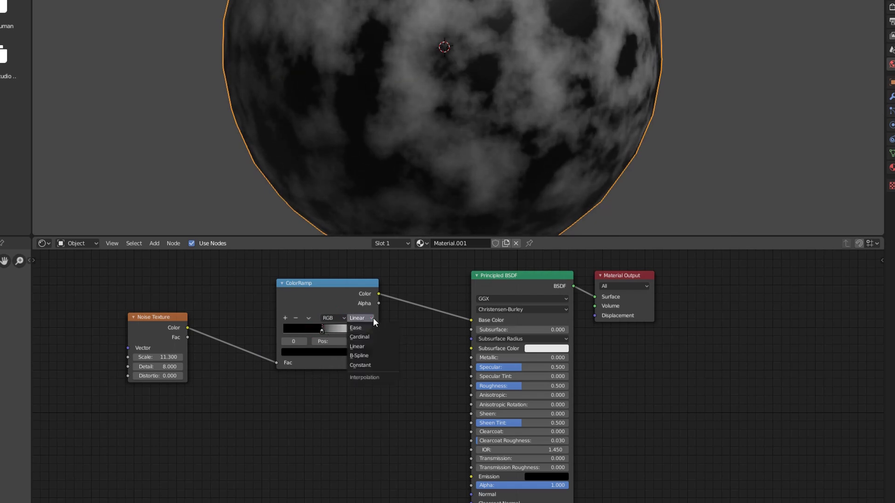
click(367, 327)
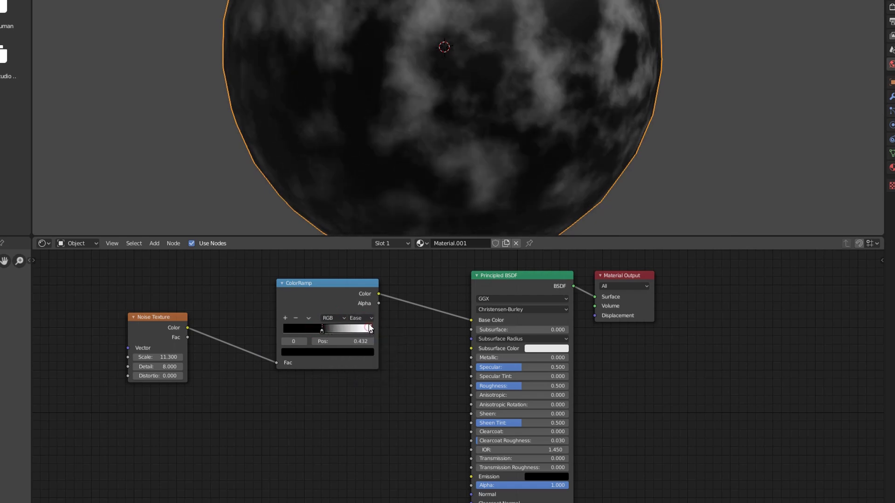
click(369, 317)
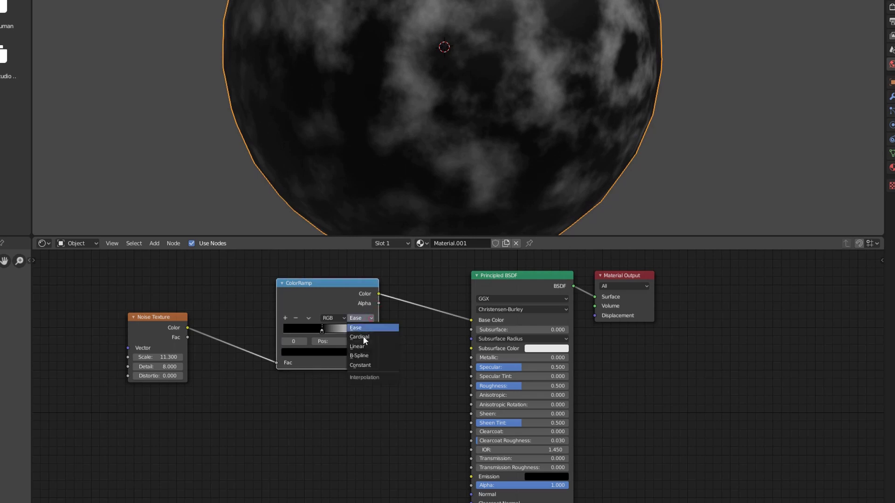
click(365, 337)
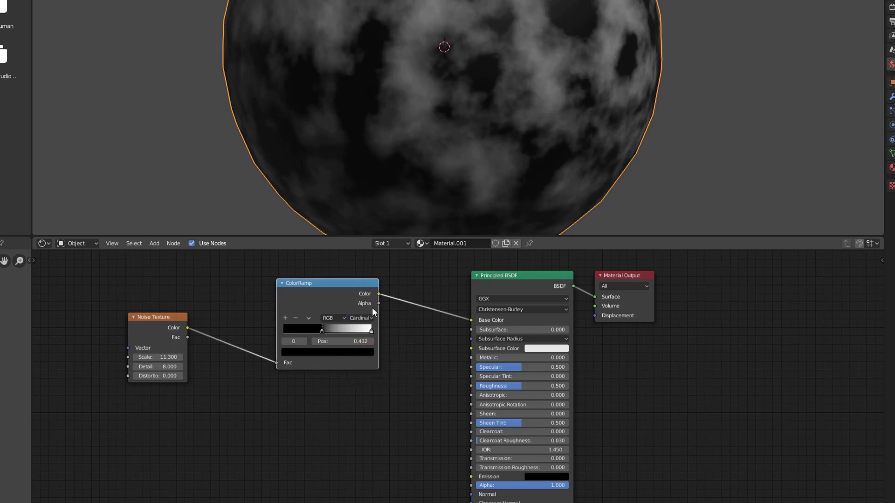
click(371, 317)
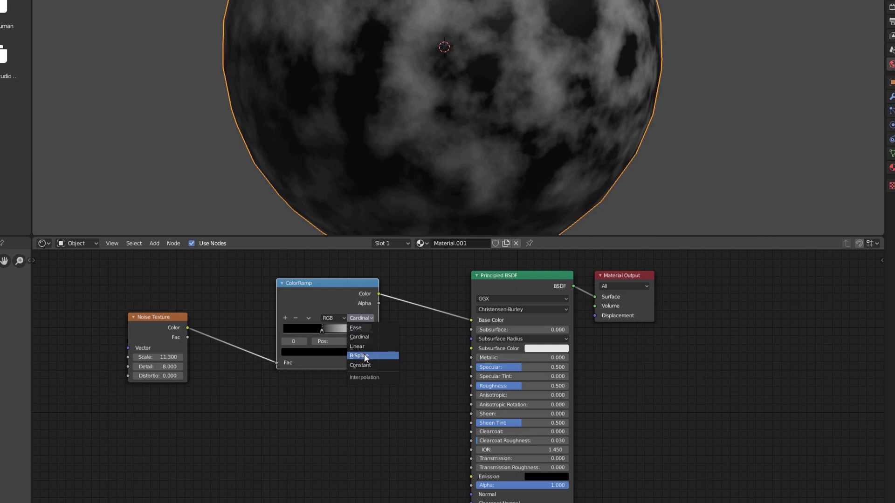
click(365, 355)
click(371, 319)
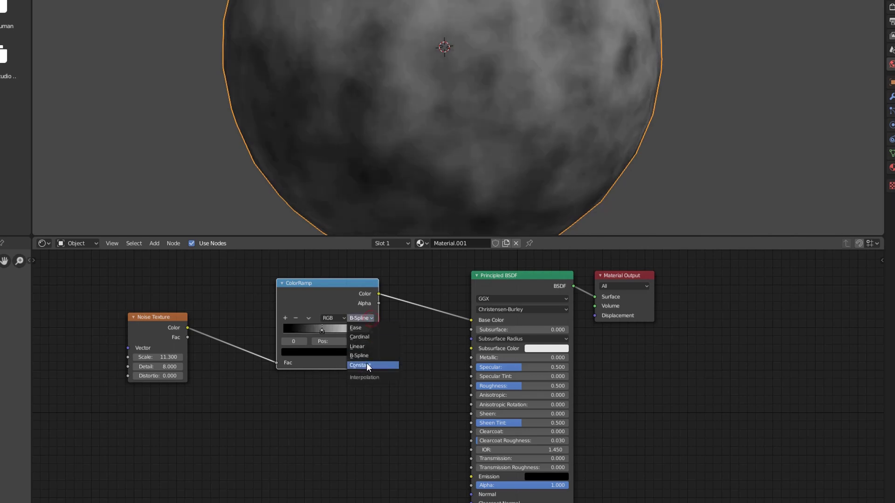
click(367, 363)
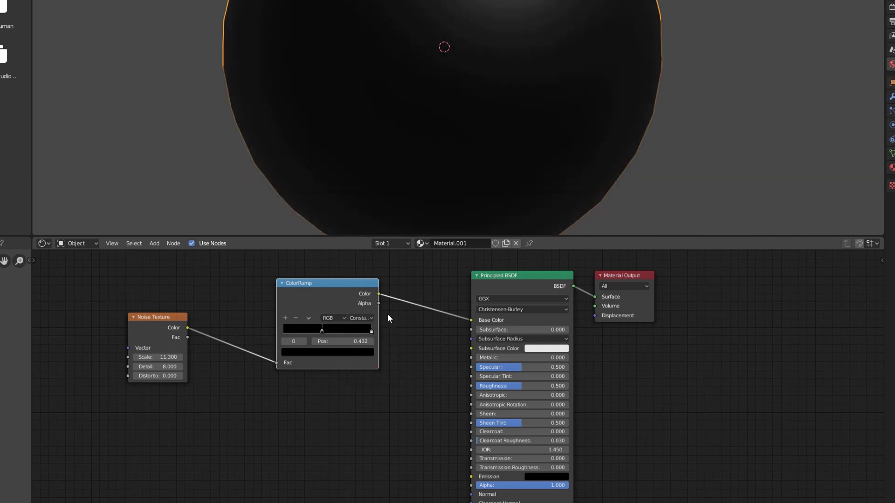
click(371, 319)
click(371, 318)
click(363, 345)
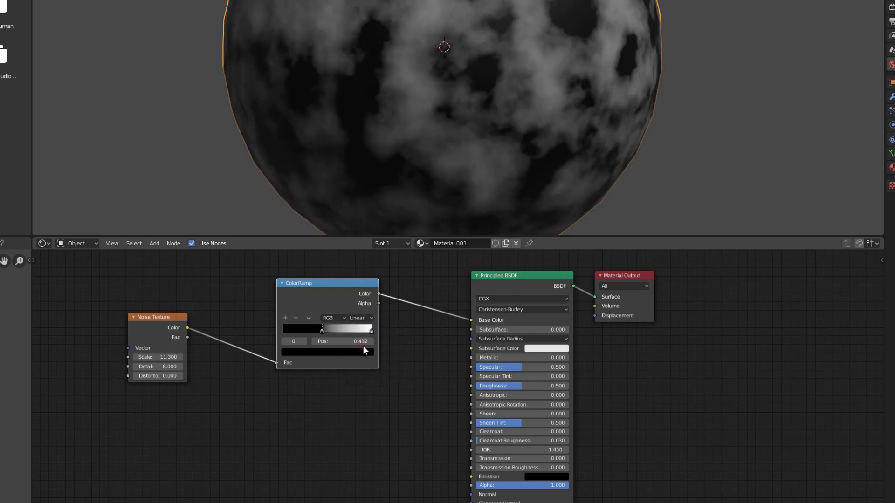
click(286, 316)
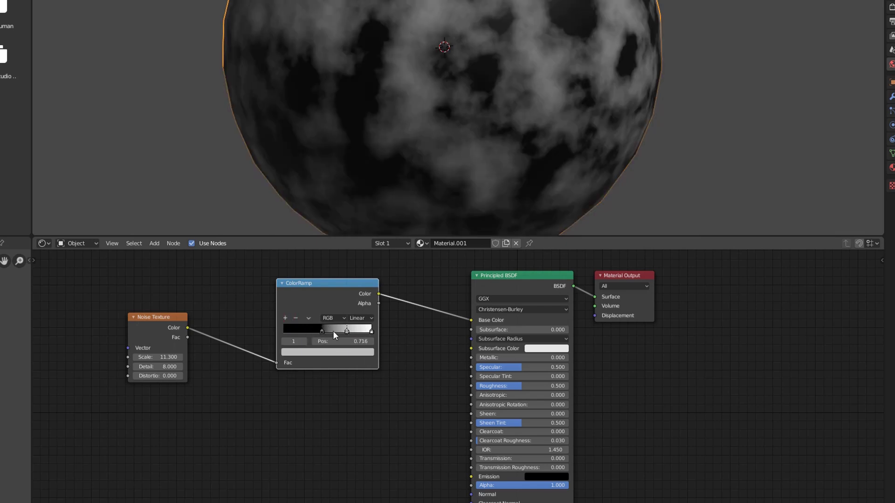
Colour the ramp's 0.716 stop a deep saturated blue
click(325, 357)
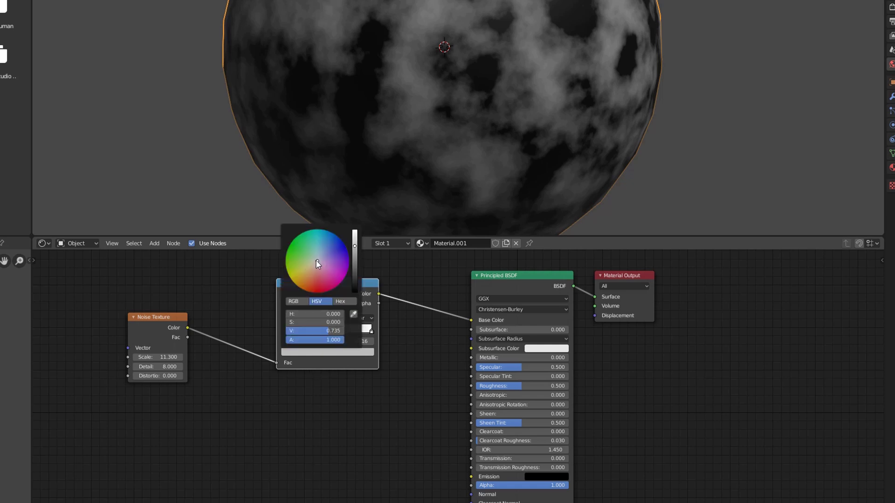
drag(320, 258, 358, 239)
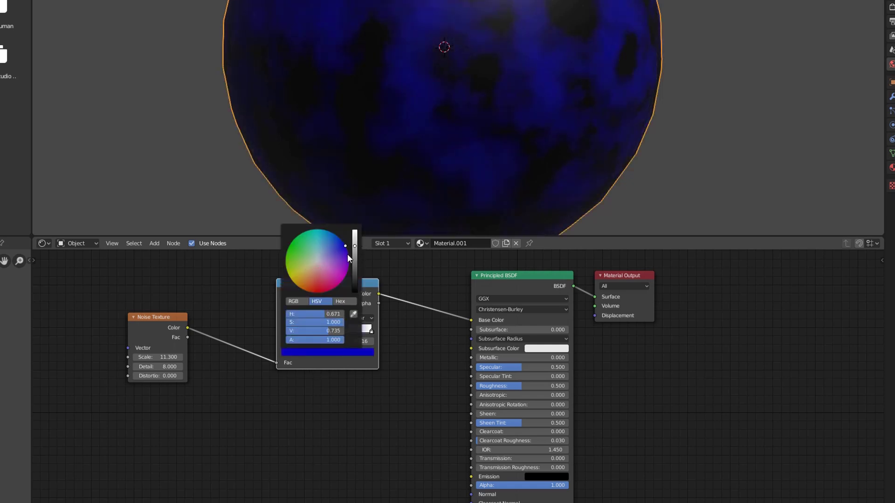
click(348, 228)
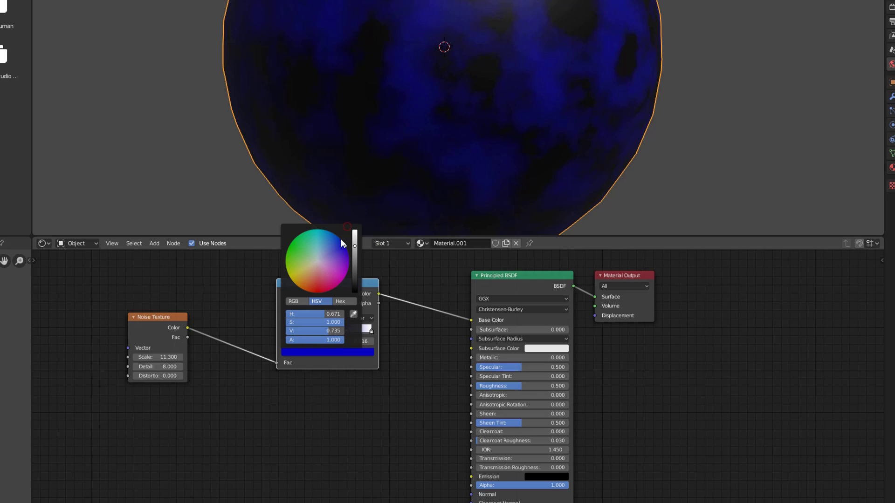
click(381, 287)
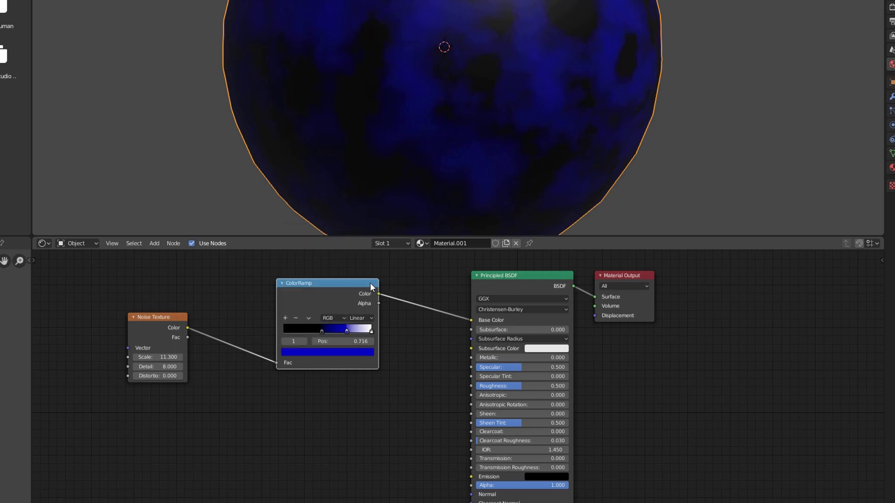
Add a green ramp stop and shift the first stop to 0.150
click(285, 319)
click(328, 354)
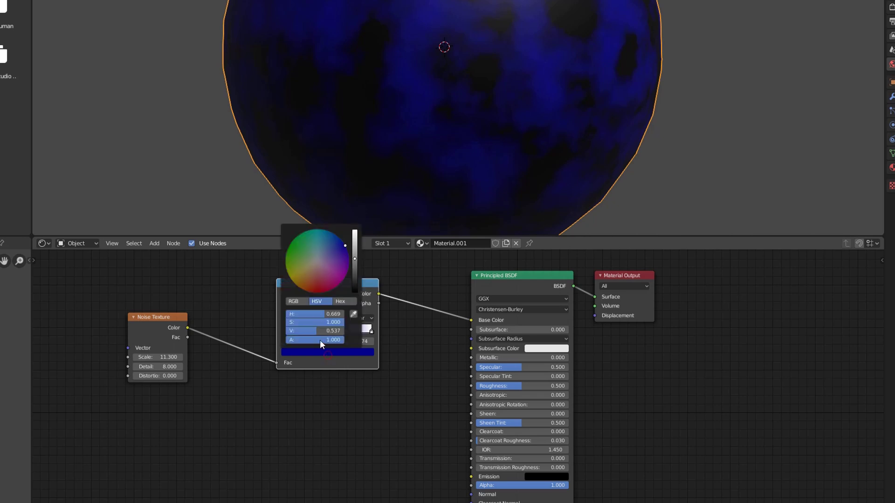
click(301, 252)
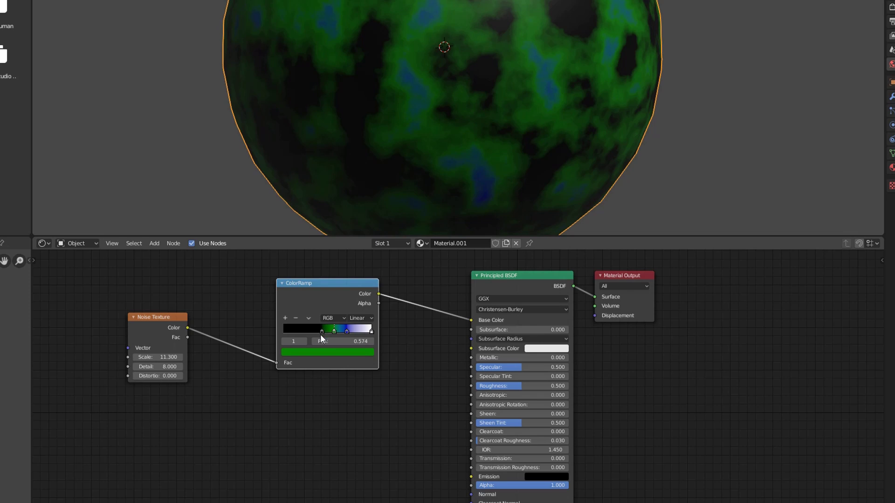
mouse_move(322, 332)
mouse_down()
mouse_move(356, 335)
mouse_move(324, 338)
mouse_move(341, 346)
mouse_move(325, 332)
mouse_move(276, 326)
mouse_up()
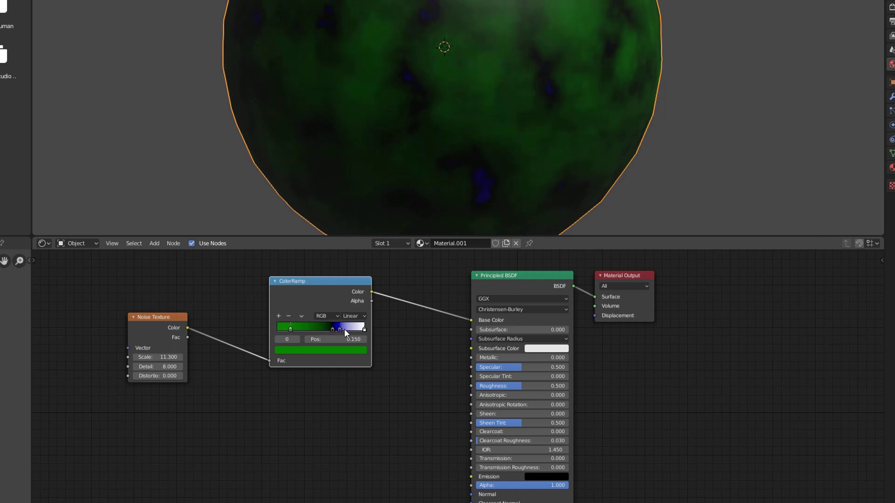
Reposition the ColorRamp node and slide the black stop left so blue dominates
drag(333, 335, 314, 331)
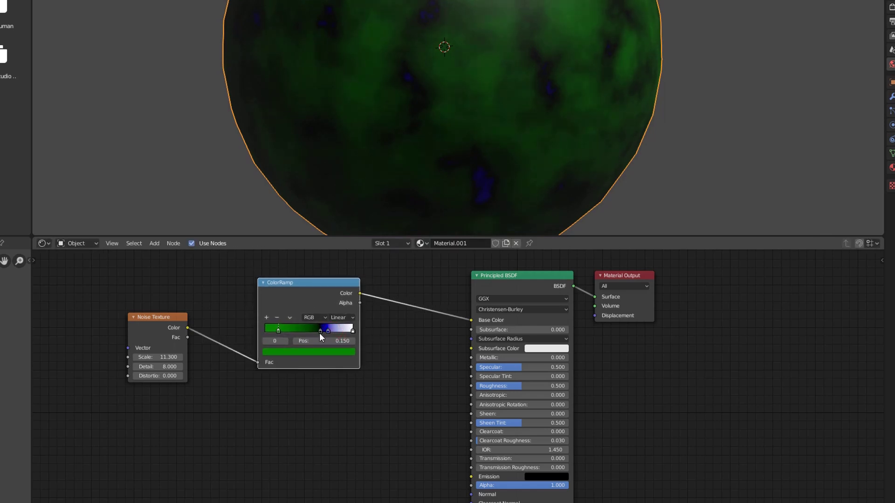
click(314, 329)
key(g)
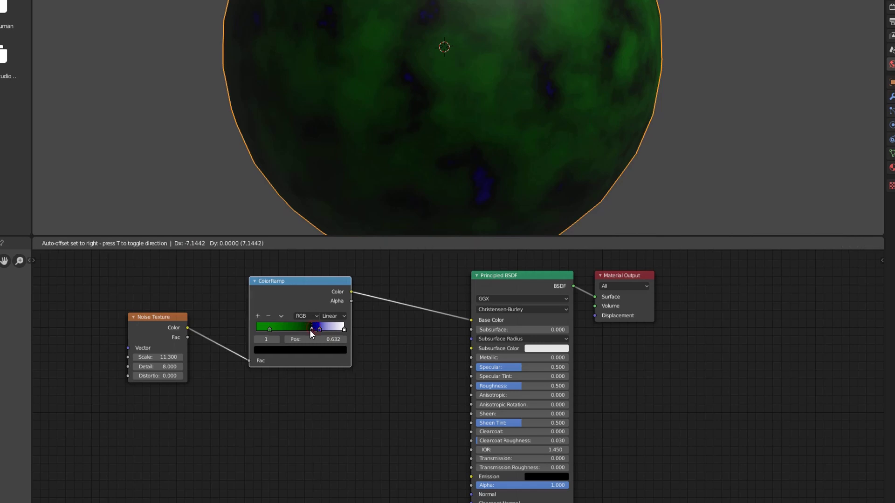
click(306, 330)
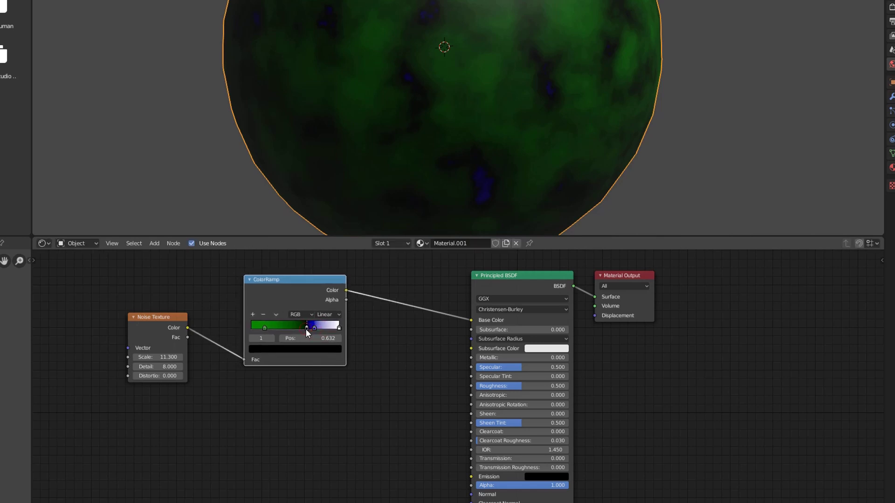
mouse_move(305, 329)
mouse_down()
mouse_move(275, 327)
mouse_move(314, 334)
mouse_move(256, 326)
mouse_move(266, 330)
mouse_up()
click(314, 328)
click(338, 328)
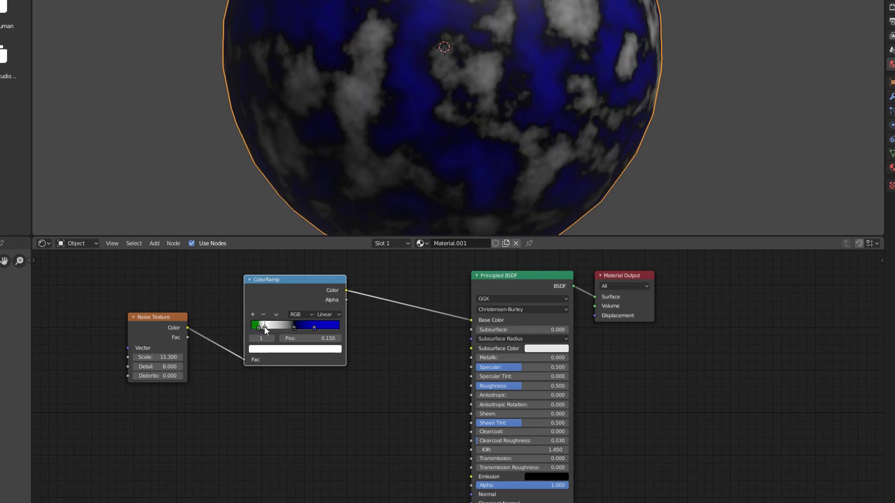
Delete the green stop, move white to the ramp's start, and set black near 0.482
click(258, 327)
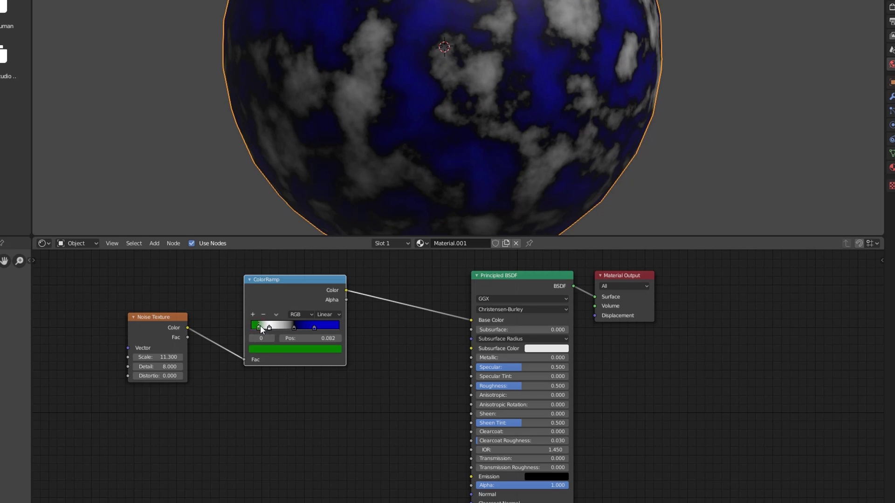
click(263, 315)
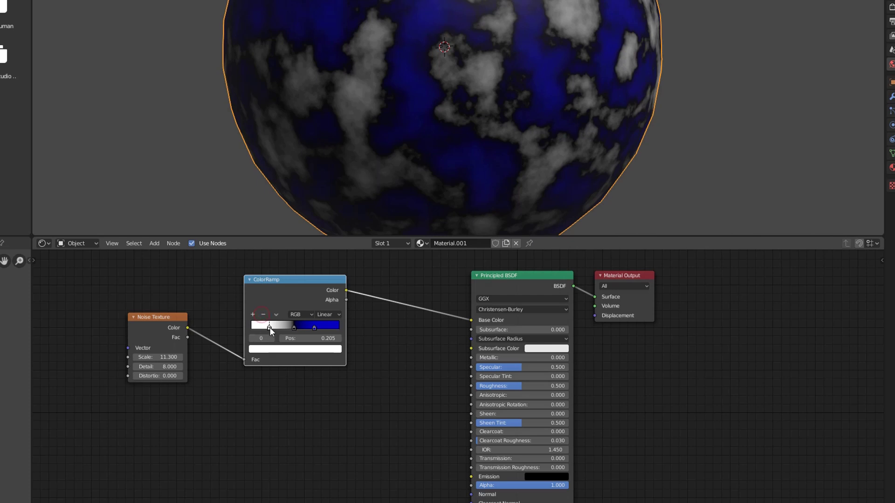
mouse_move(270, 328)
mouse_down()
mouse_move(251, 329)
mouse_move(319, 329)
mouse_up()
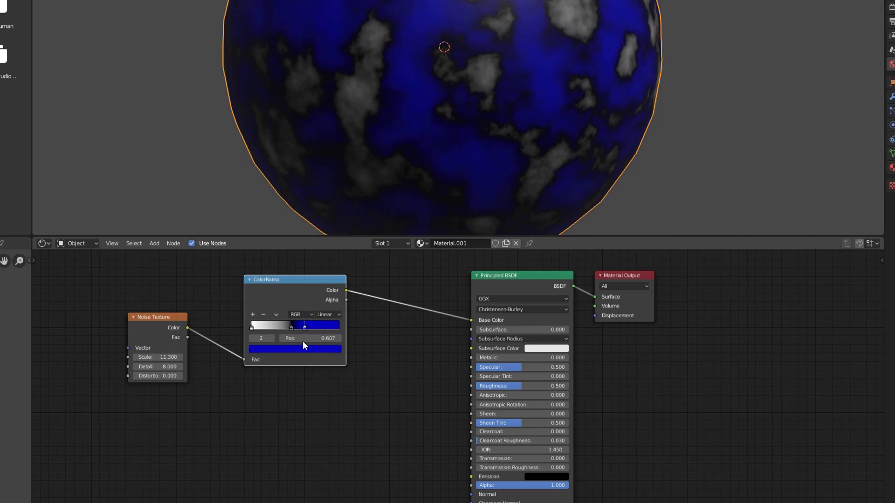
drag(317, 280, 343, 296)
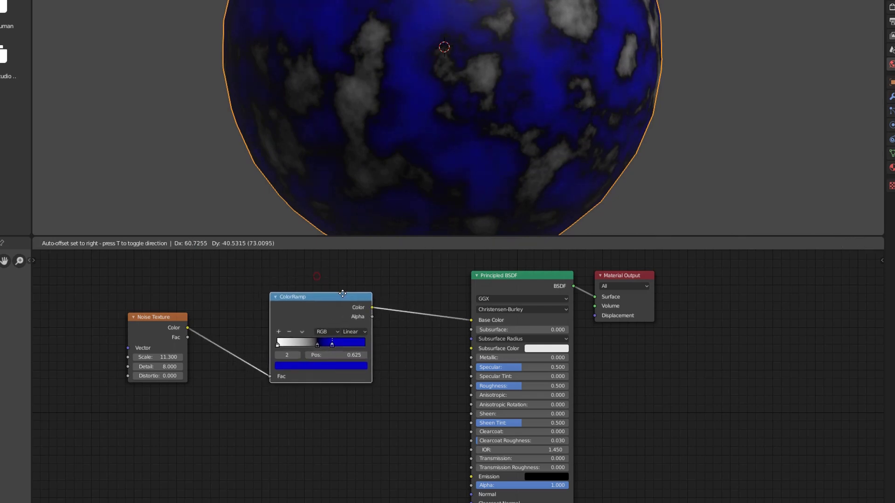
click(316, 345)
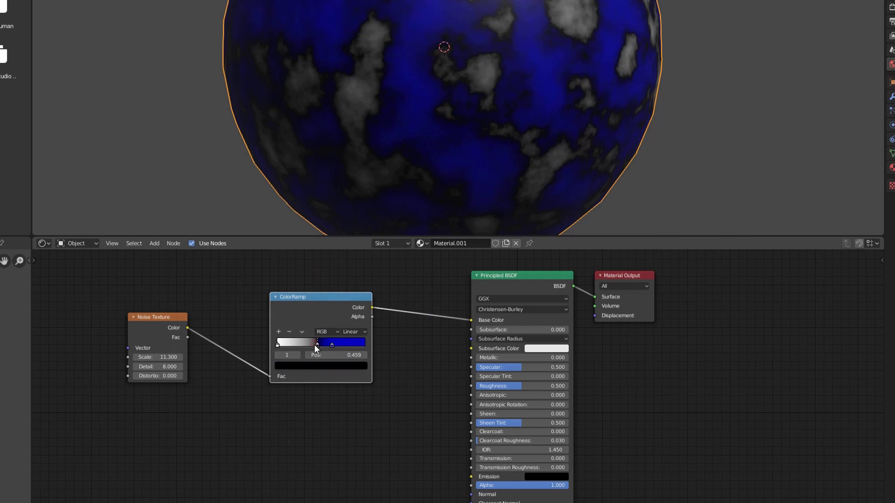
drag(316, 345, 317, 348)
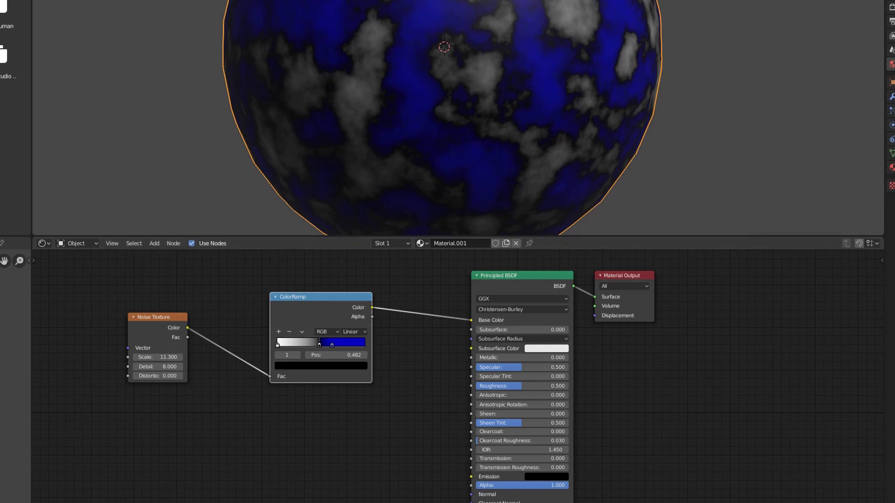
mouse_move(551, 10)
middle_down()
mouse_move(415, 14)
mouse_move(544, 6)
mouse_move(679, 20)
mouse_move(609, 60)
middle_up()
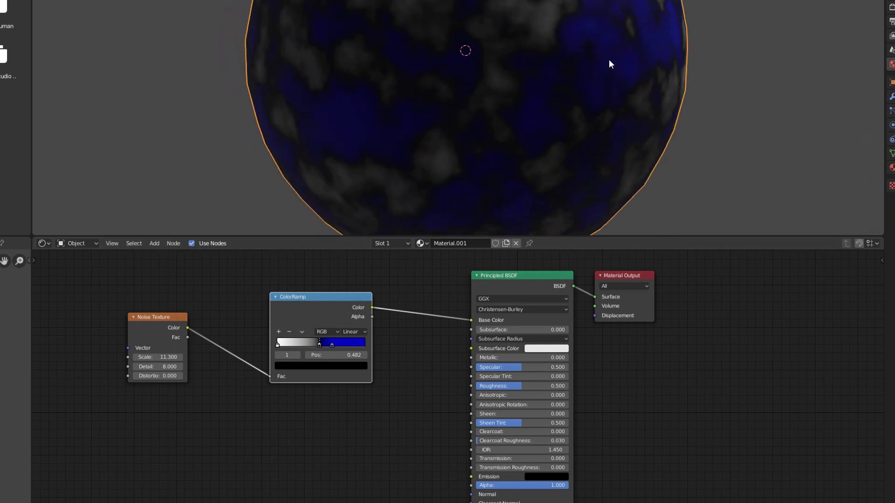
Add a Bump node linking Noise Fac to Height and Bump Normal to the BSDF Normal
click(154, 247)
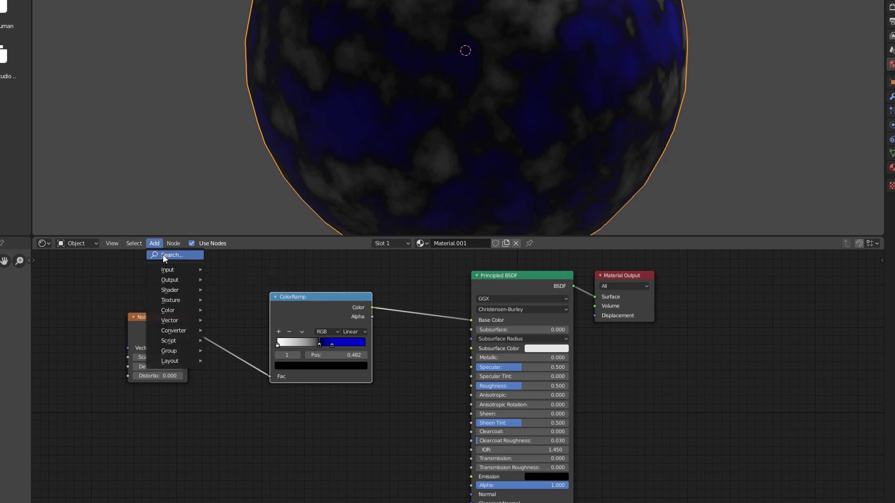
click(163, 255)
text(bump)
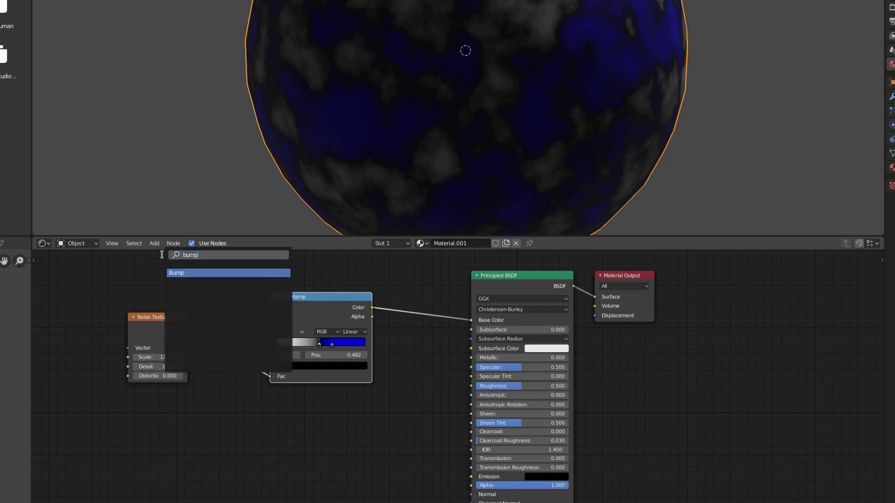
click(201, 274)
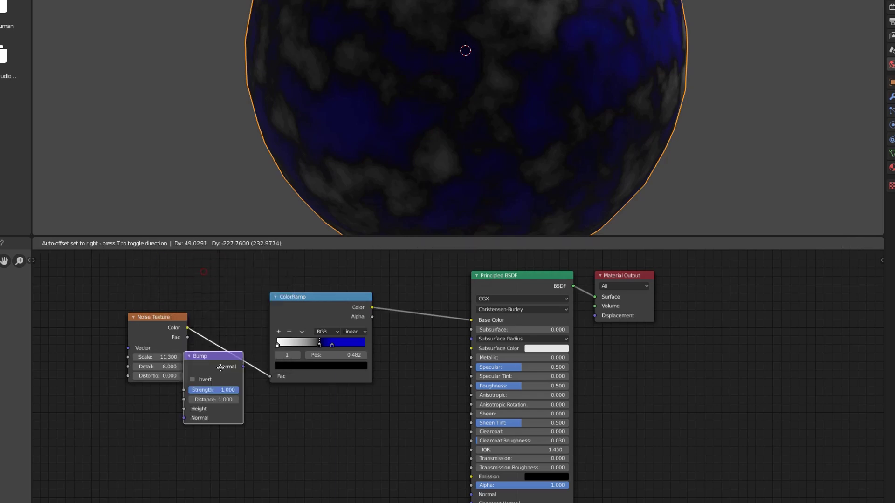
click(362, 469)
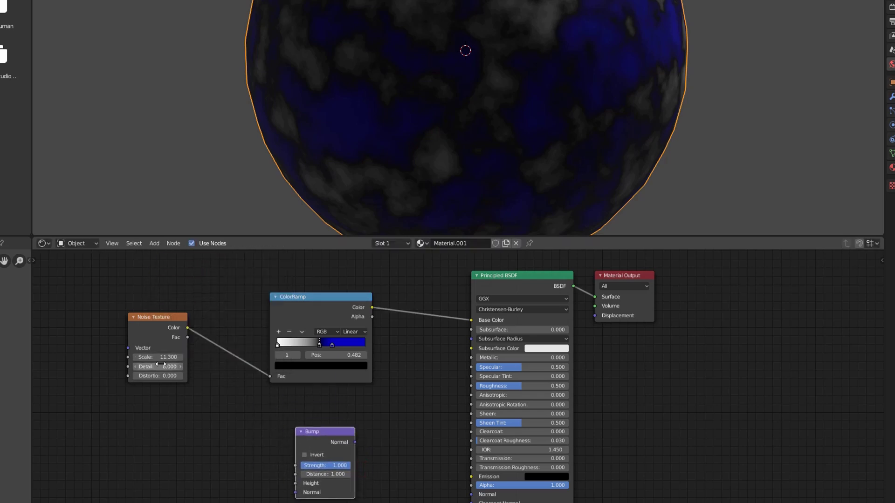
drag(187, 337, 296, 483)
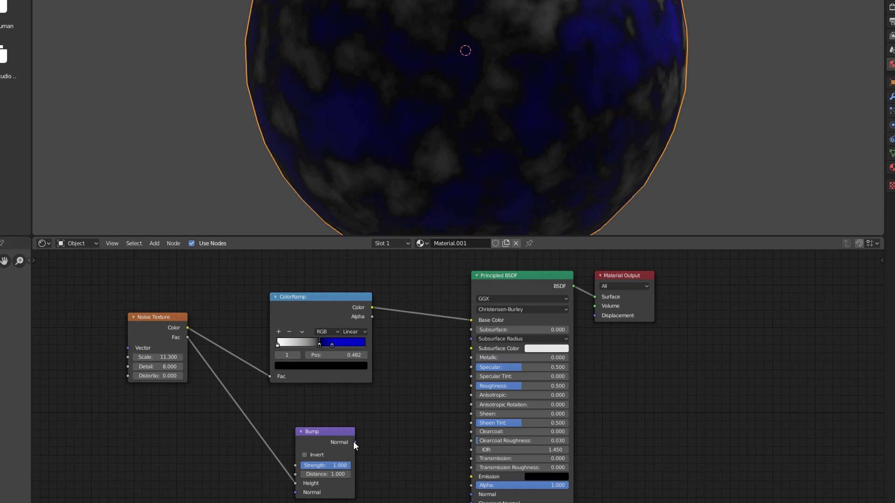
drag(354, 442, 476, 493)
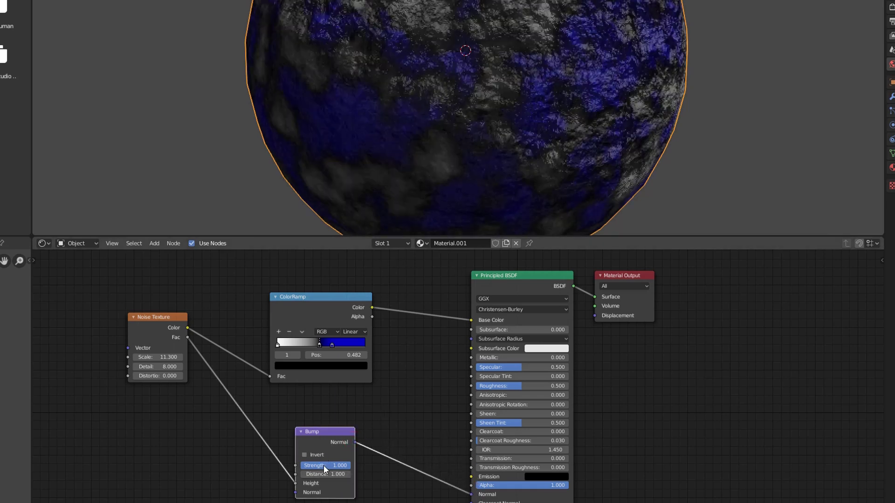
Lower the Bump Strength to about 0.175
drag(328, 465, 313, 466)
click(310, 466)
text(15)
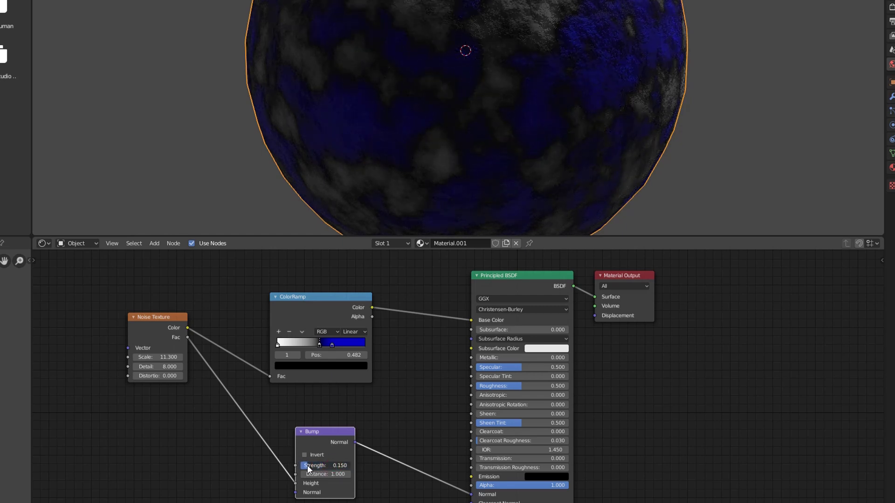
key(Return)
click(334, 465)
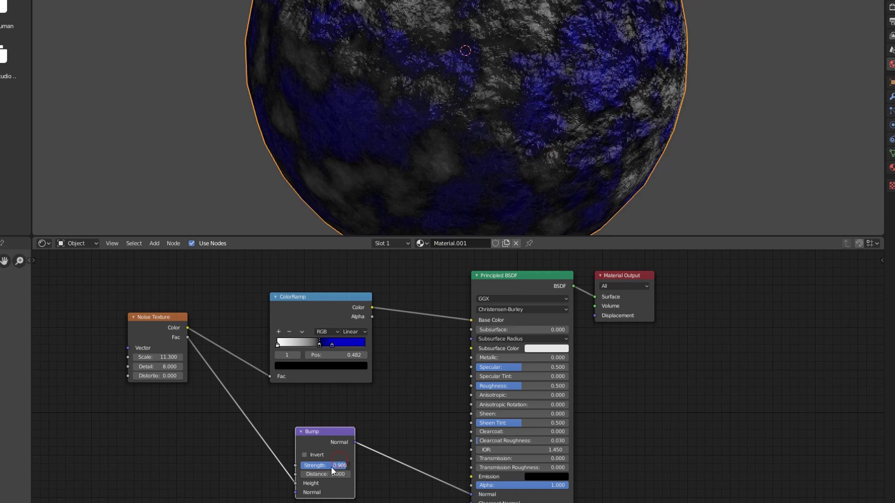
mouse_move(331, 466)
mouse_down()
mouse_move(289, 464)
mouse_move(308, 465)
mouse_up()
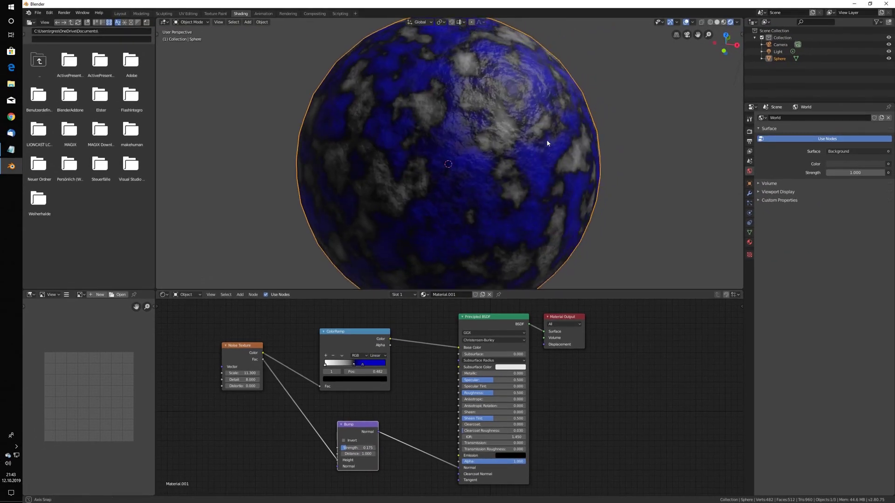
Try a Bump Distance of 0.600, undo it to 1.000, and enable Invert
middle_drag(548, 143, 518, 119)
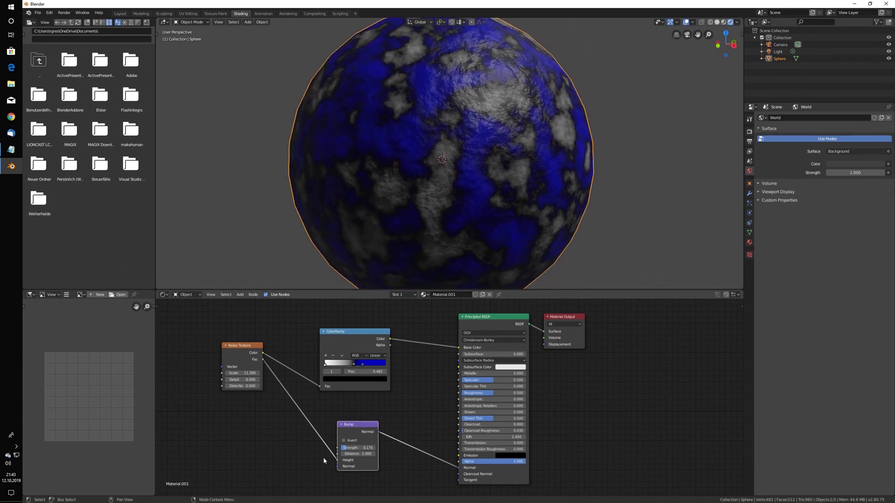
drag(355, 454, 345, 454)
key(ctrl+z)
click(343, 441)
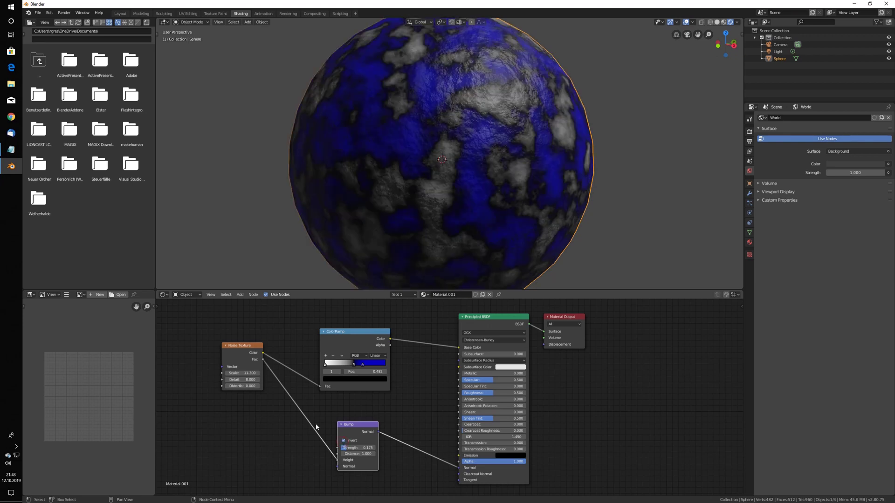
Replace the Noise Fac link with ColorRamp Alpha into Bump Height and turn Invert off
drag(263, 360, 336, 460)
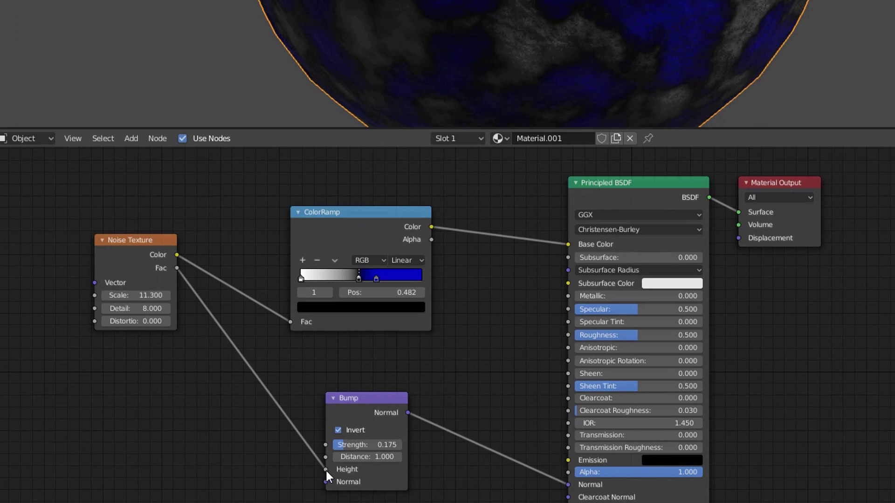
drag(325, 469, 189, 285)
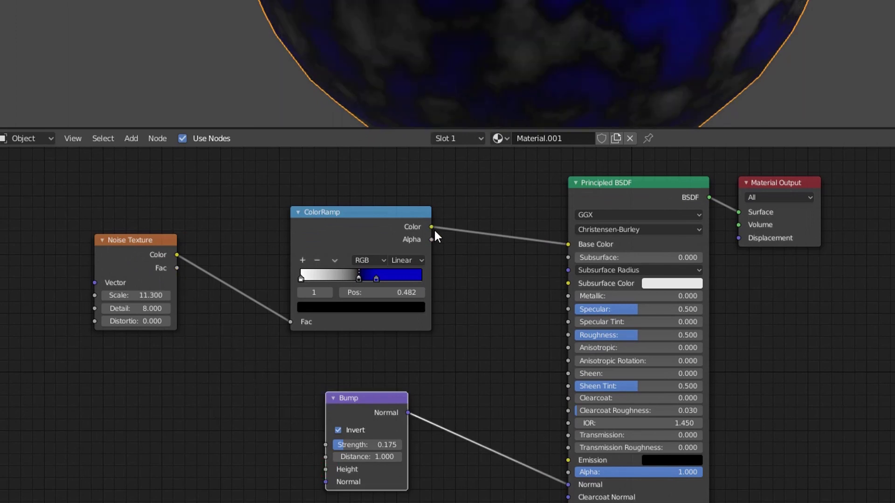
drag(431, 239, 325, 469)
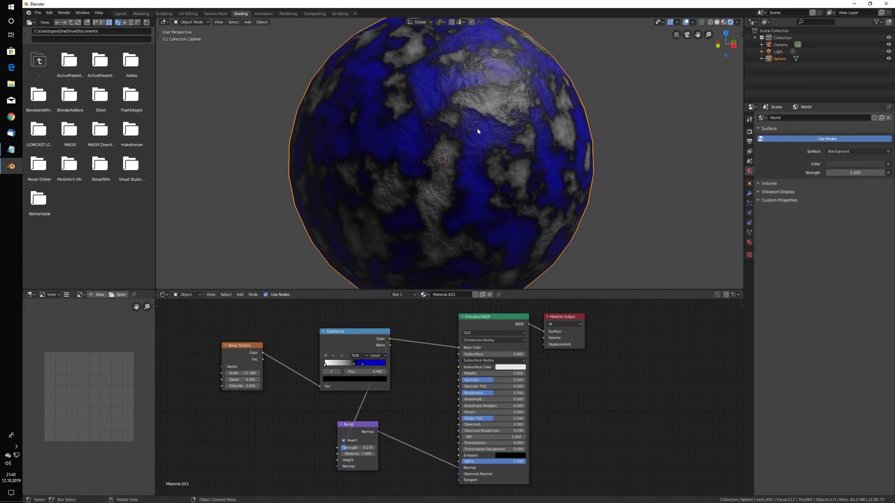
scroll(478, 127, up, 2)
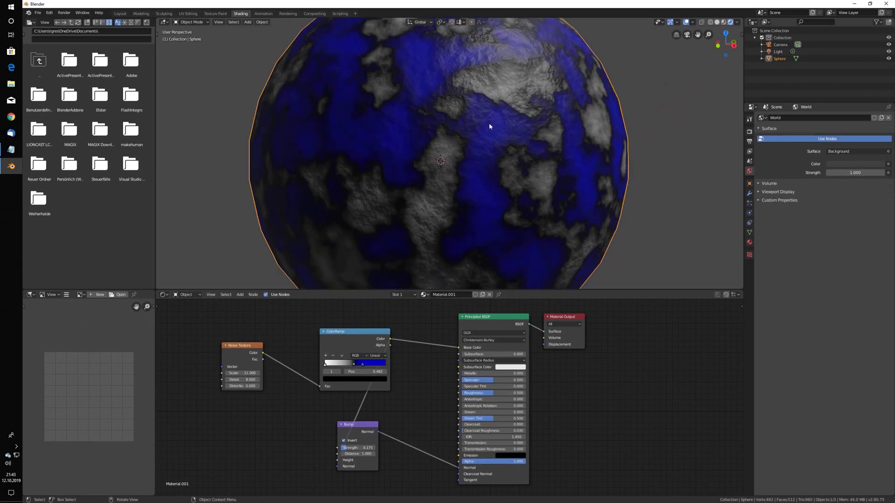
scroll(488, 130, down, 2)
click(344, 441)
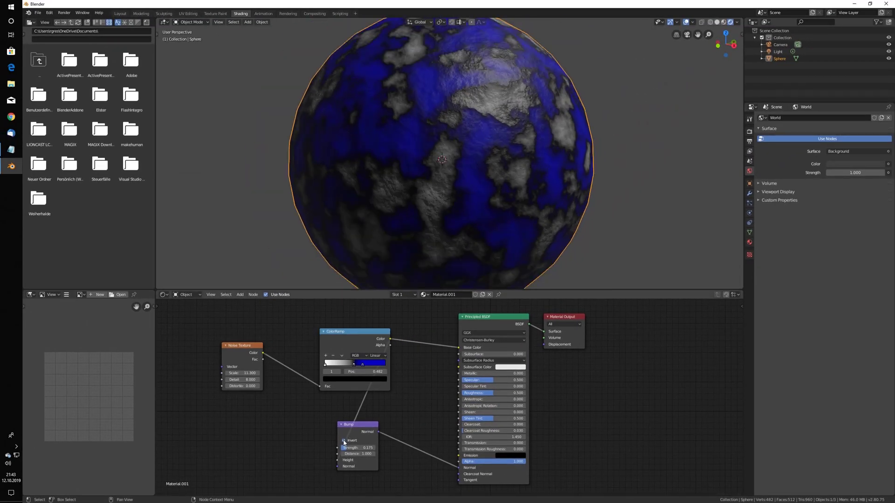
scroll(499, 114, up, 2)
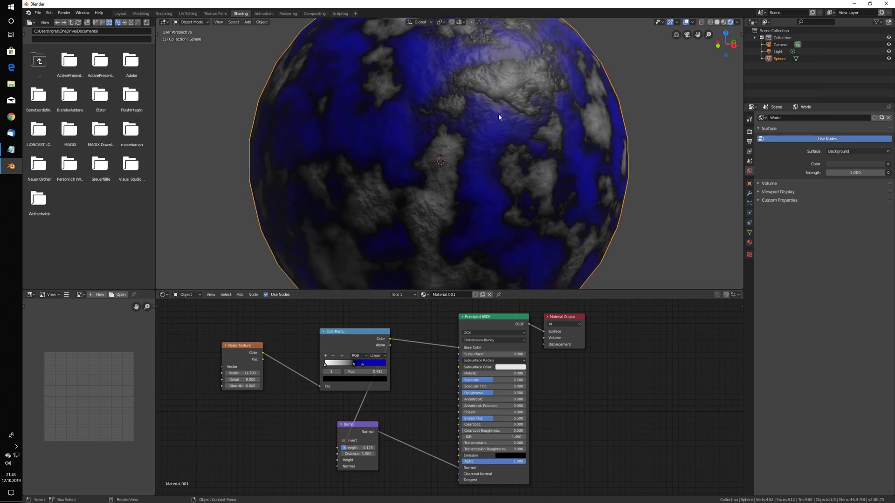
scroll(499, 114, down, 2)
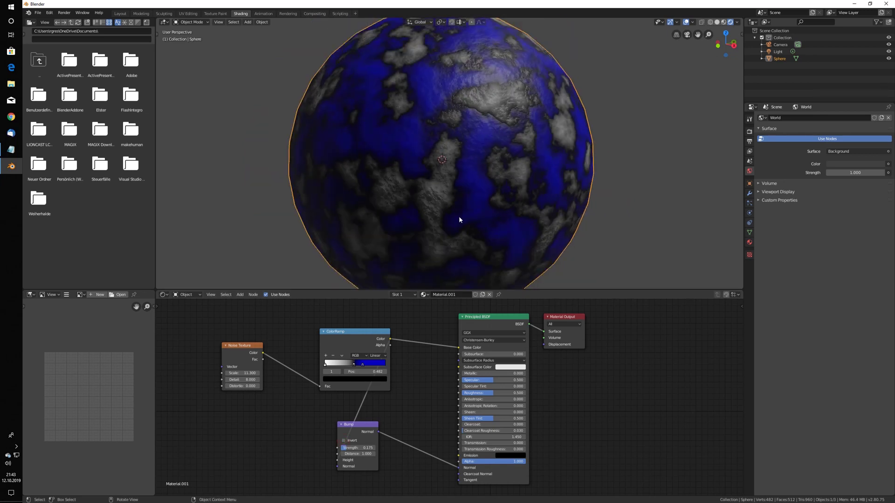
Tidy the layout, moving the ColorRamp left and the Bump node up-right
click(362, 326)
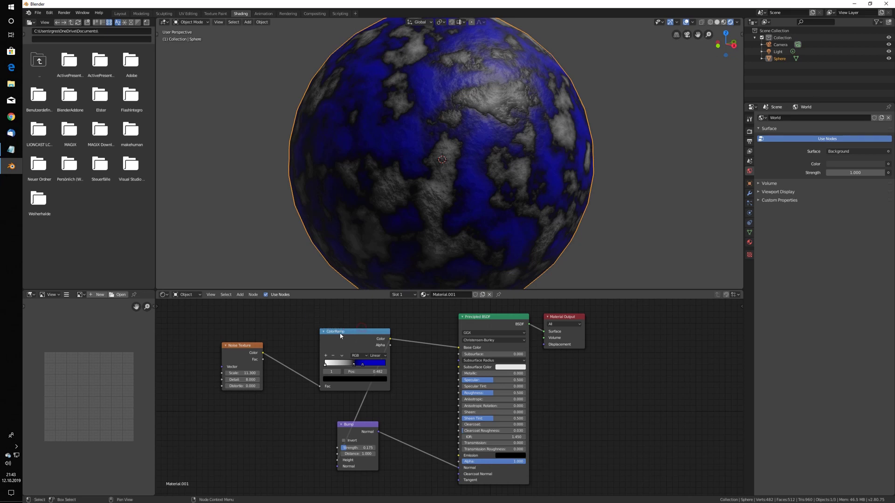
drag(358, 328, 202, 342)
drag(356, 426, 402, 394)
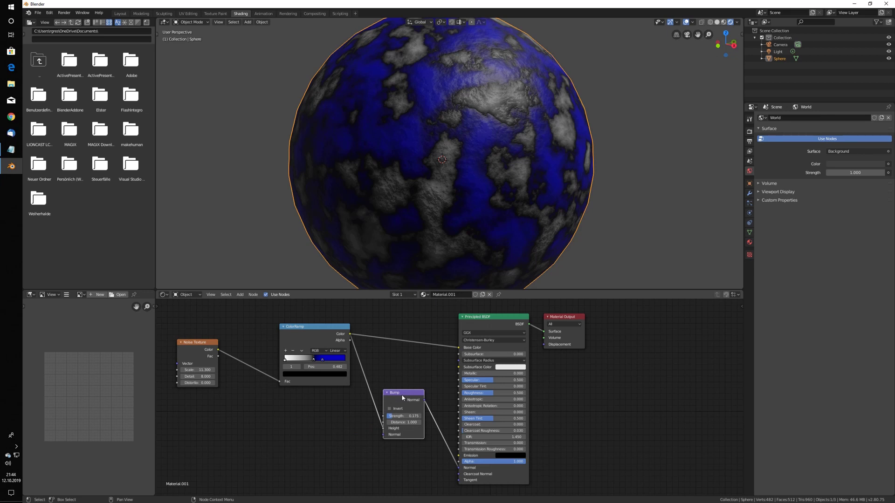
Bring the Notepad note with the two web links forward and close it with Alt+F4
click(14, 152)
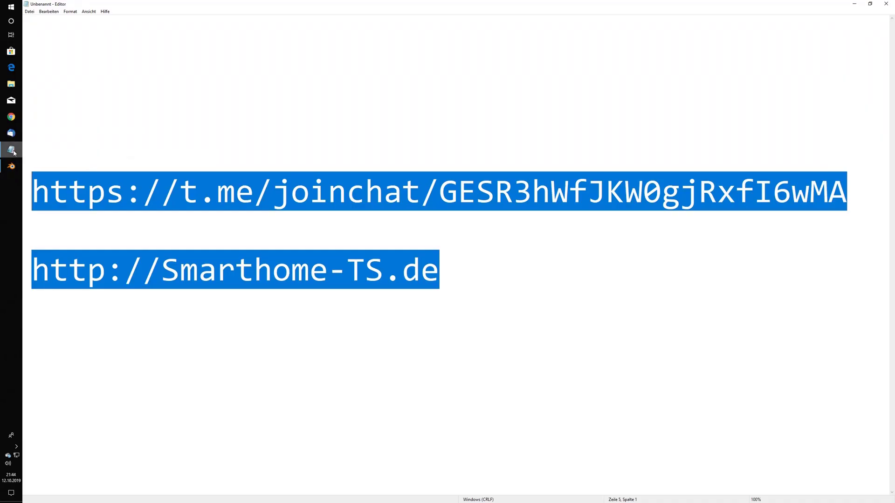
click(17, 446)
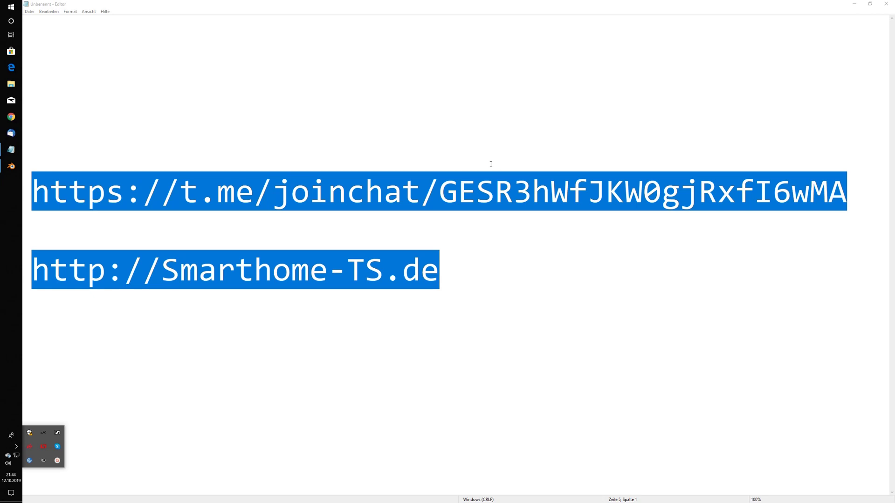
click(427, 224)
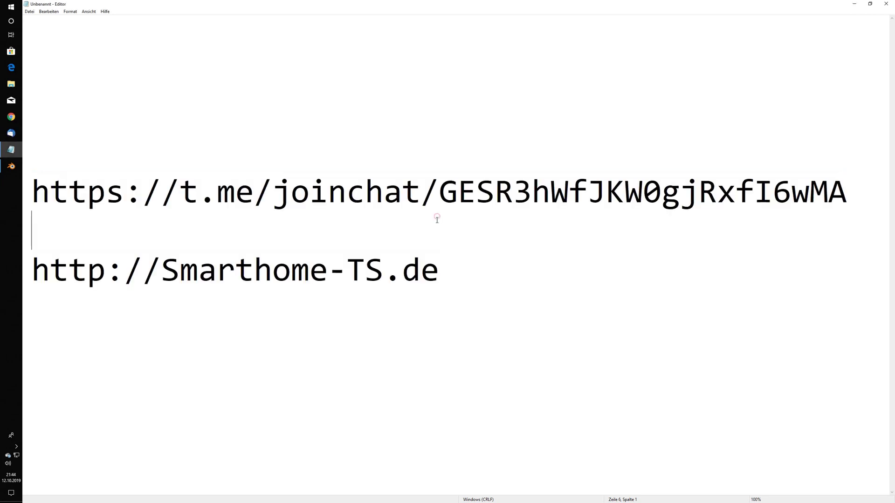
key(alt+F4)
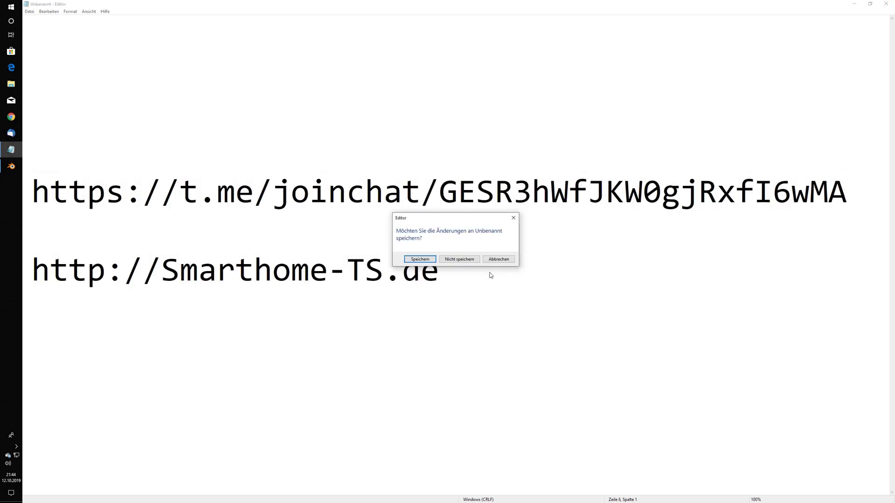
Choose 'Nicht speichern' to discard the note and return to the finished planet sphere
click(453, 258)
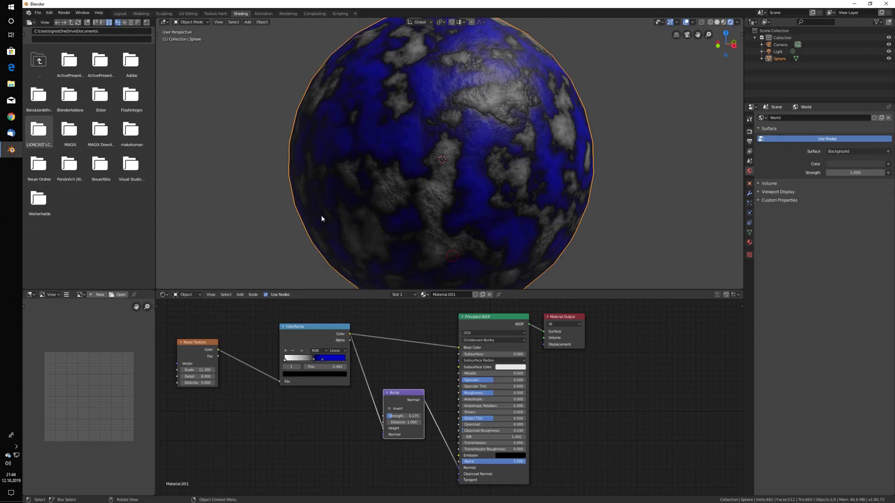